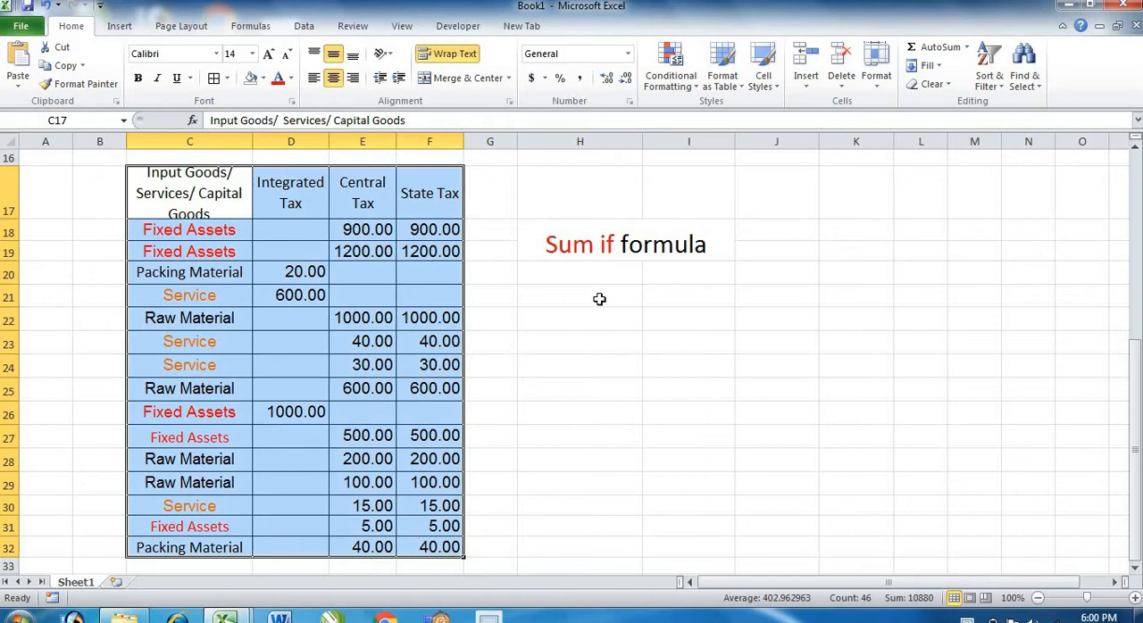
Fill cell H21 below the "Sum if formula" heading with the standard yellow color.
left_click(599, 299)
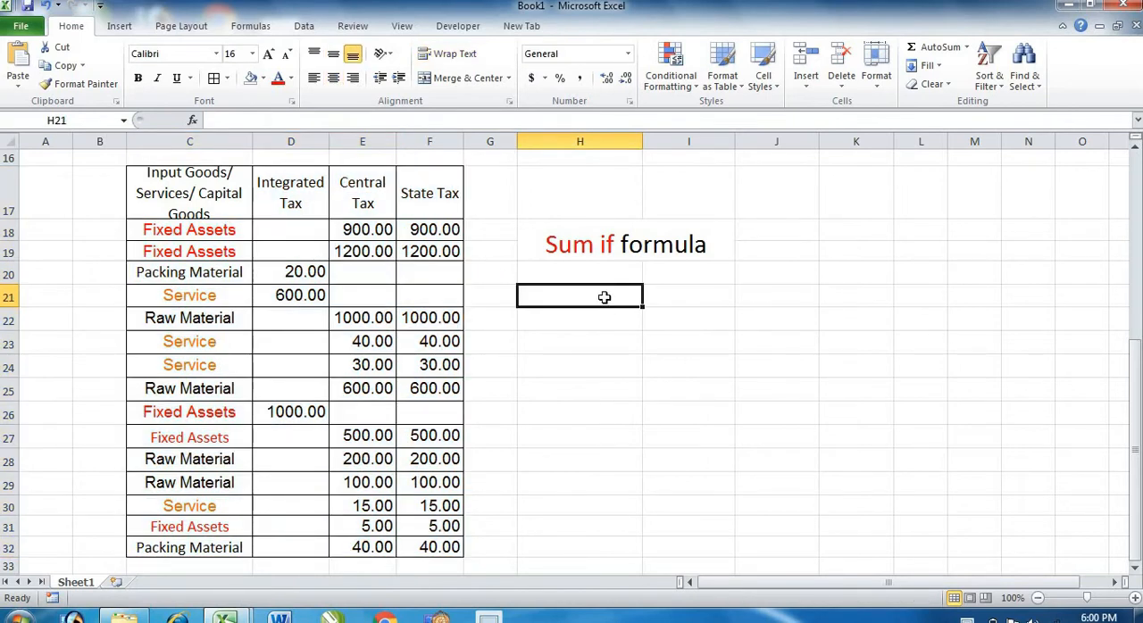
left_click(668, 298)
left_click(596, 297)
left_click(263, 79)
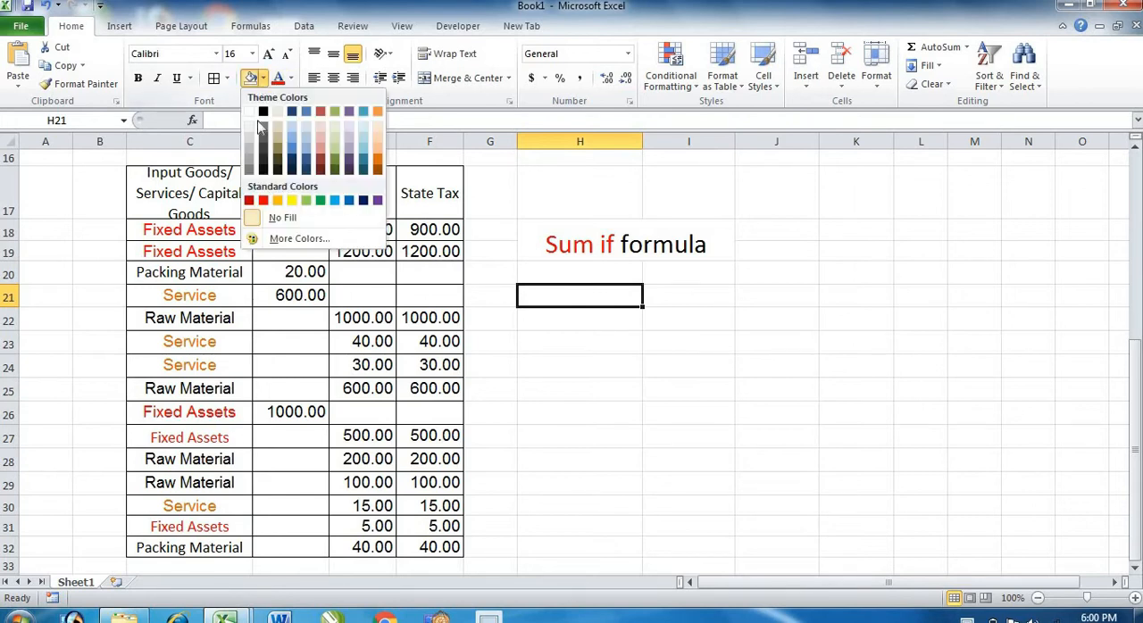
left_click(291, 200)
left_click(581, 362)
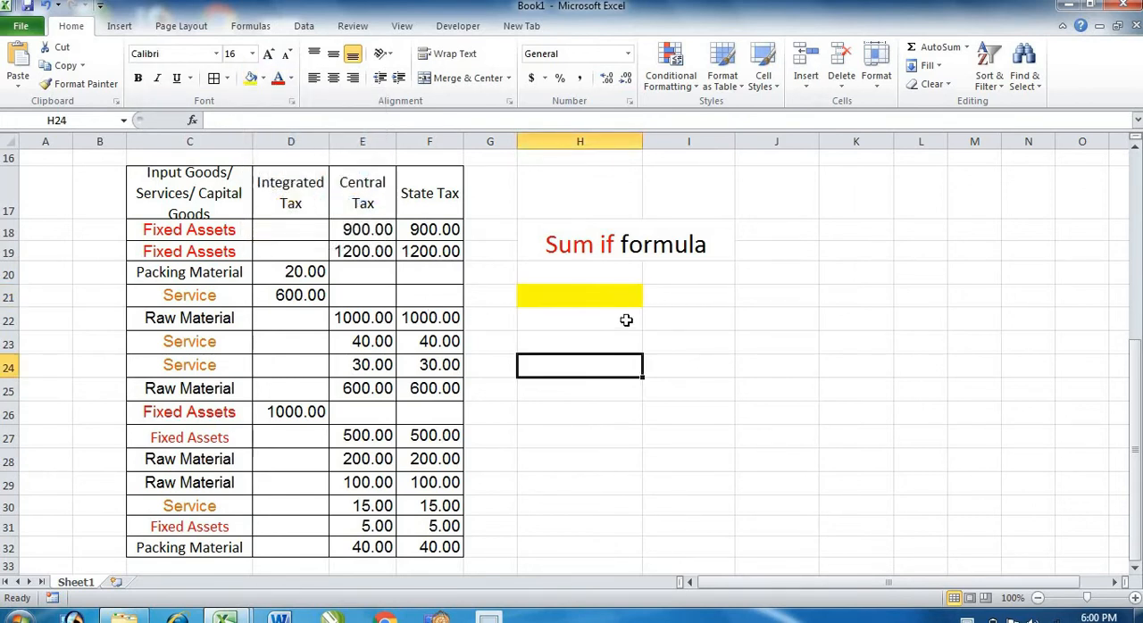
left_click(683, 292)
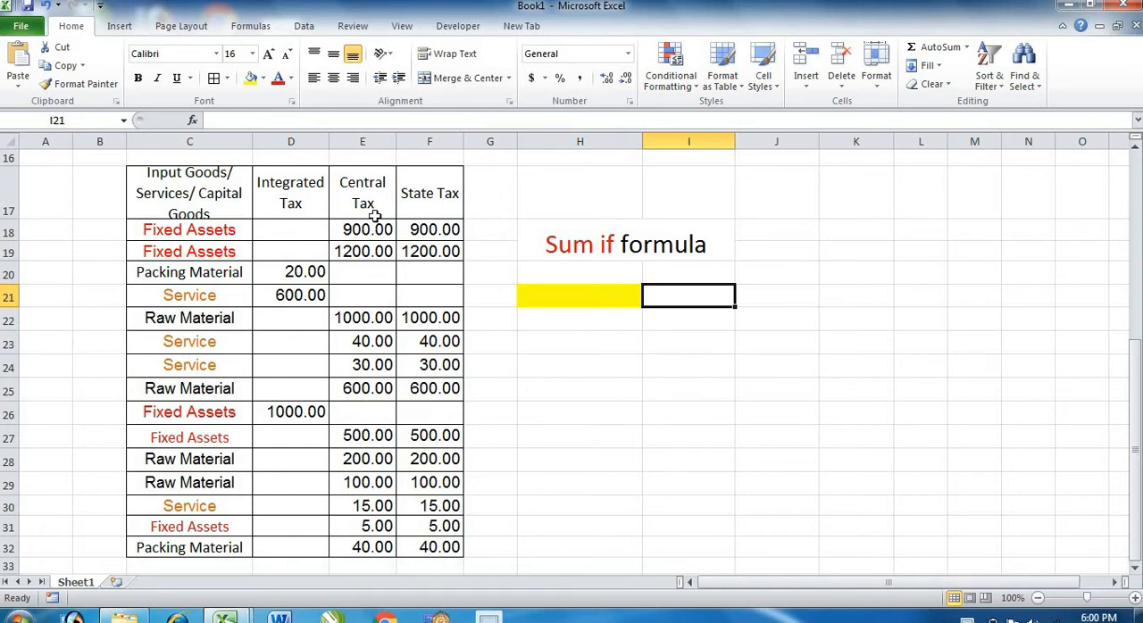
left_click_drag(378, 228, 355, 546)
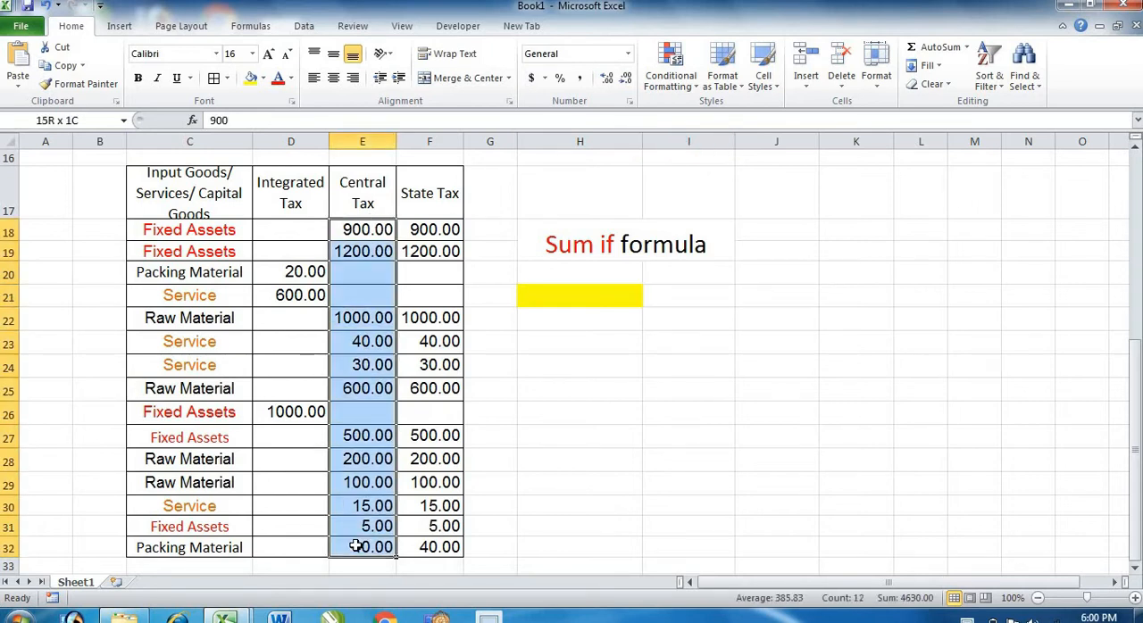
left_click_drag(429, 272, 421, 415)
Begin a SUMIF formula in cell I21 with the goods category cells as the absolute range $C$18:$C$32.
left_click(675, 299)
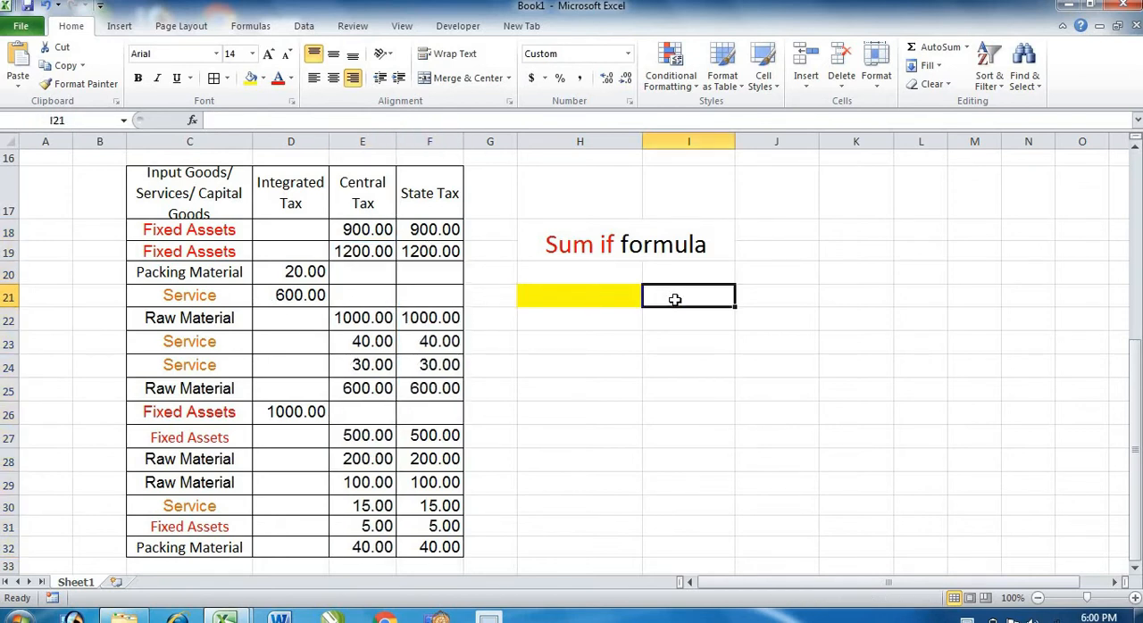
type("=")
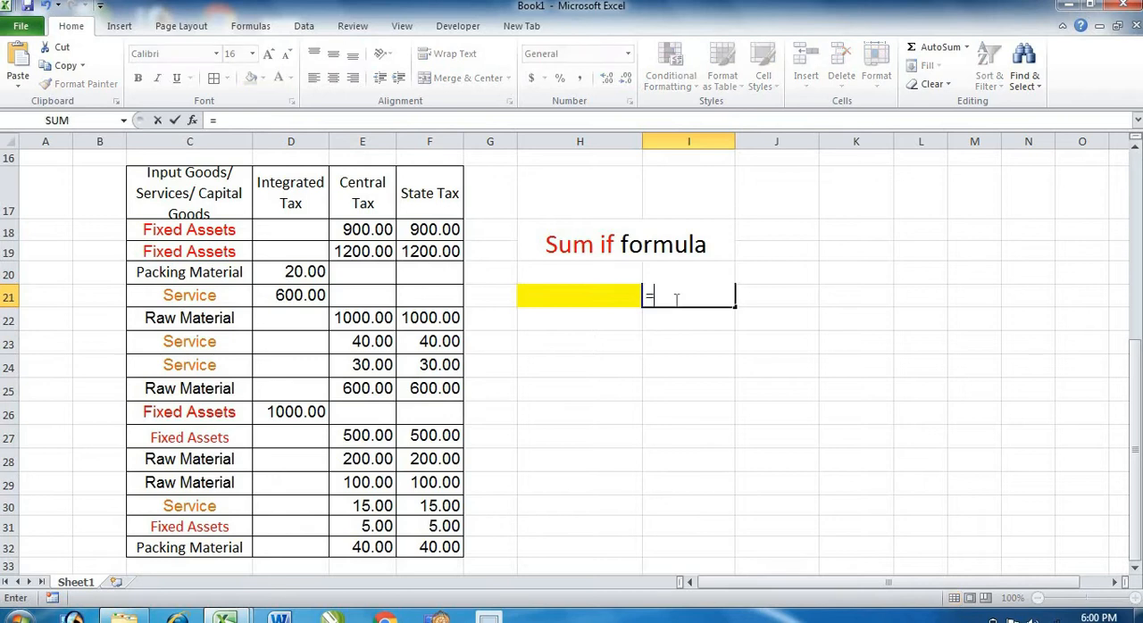
type("sum")
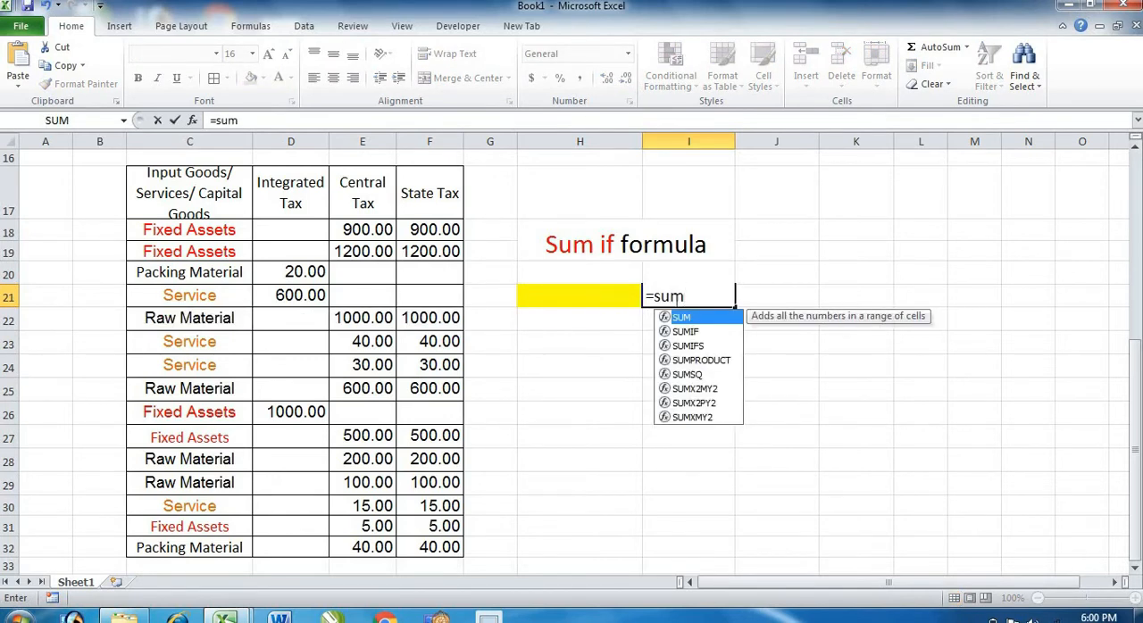
key("Down")
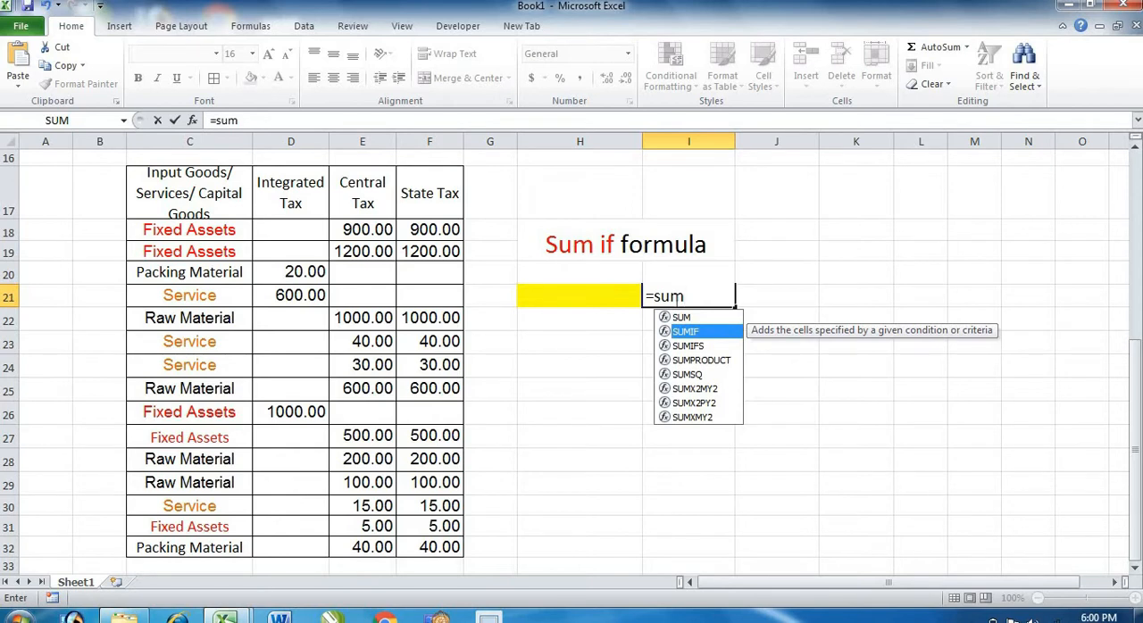
key("Tab")
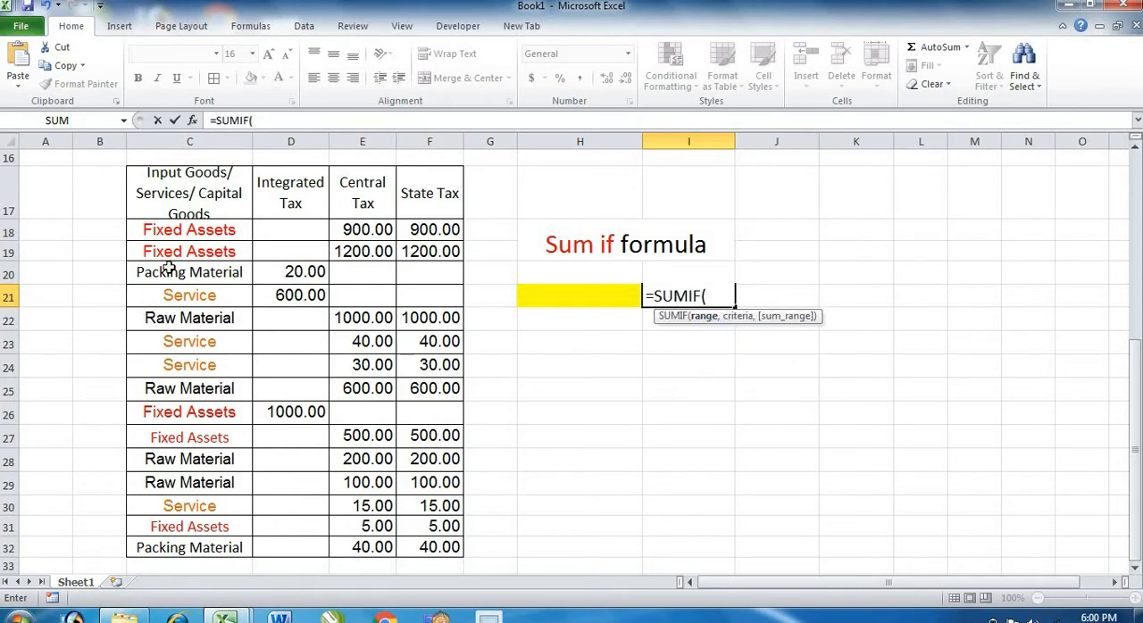
left_click_drag(178, 230, 179, 543)
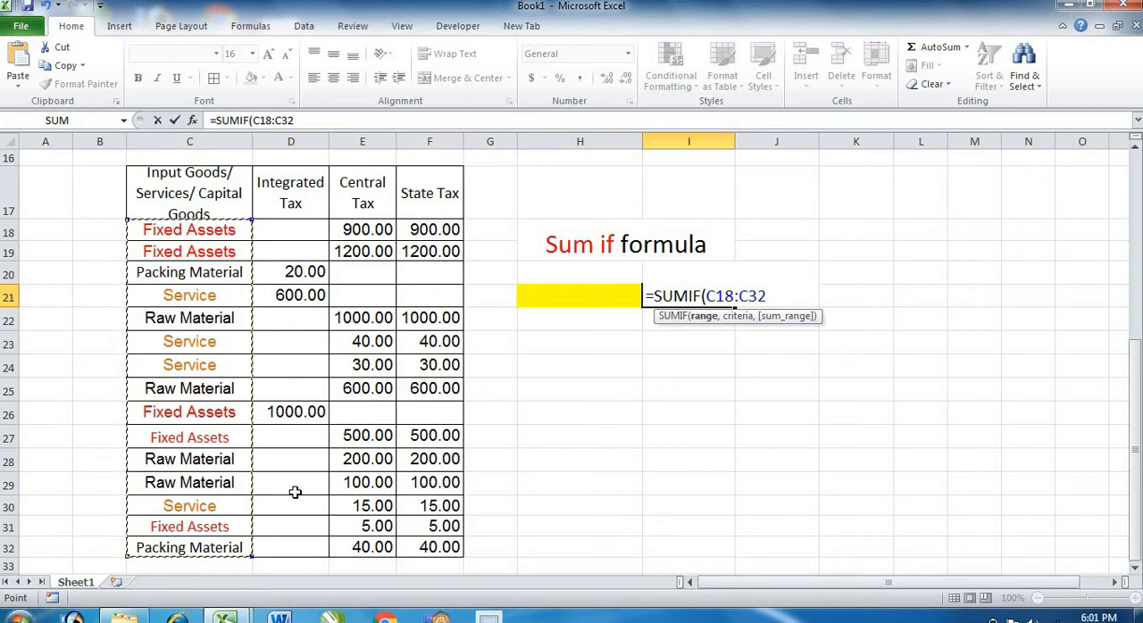
key("F4")
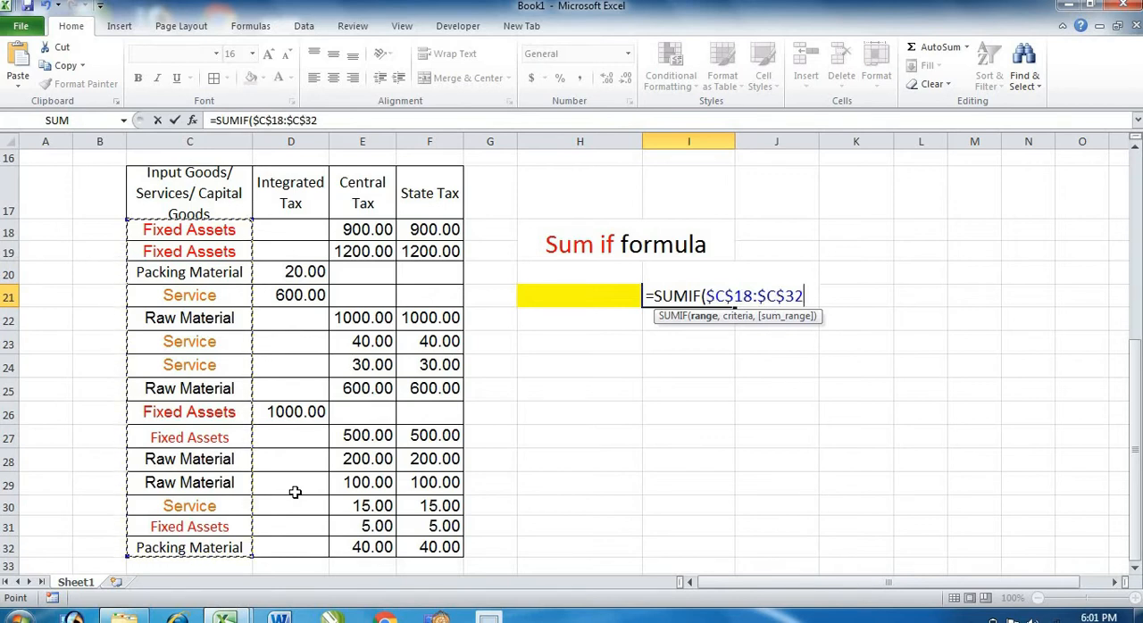
type(",")
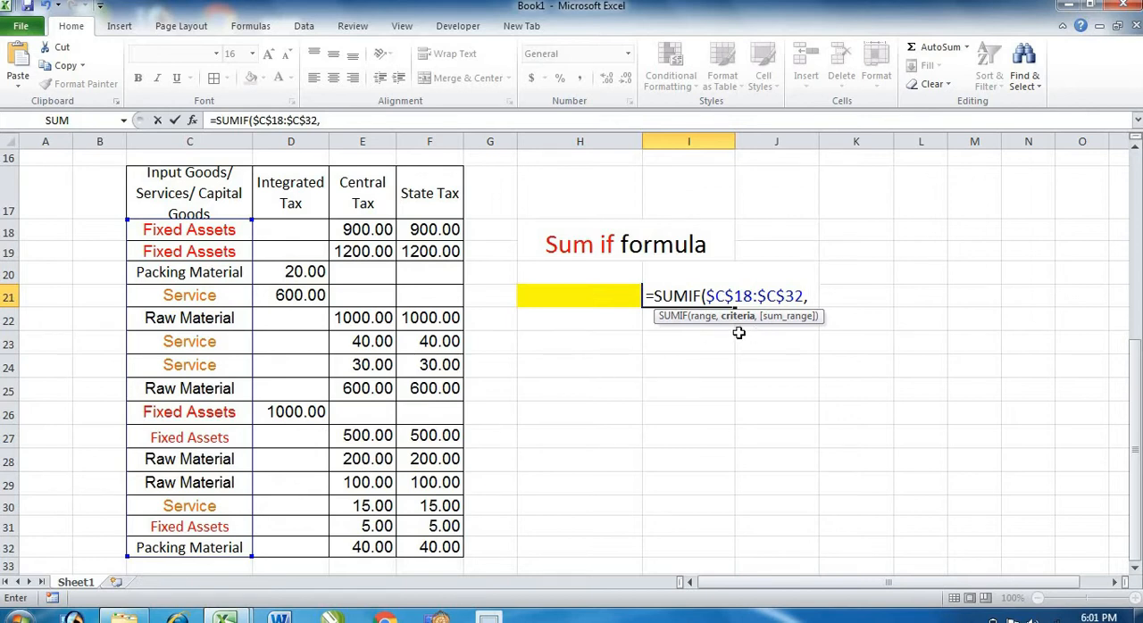
Complete the SUMIF formula with H21 as the criteria and the Central Tax cells $E$18:$E$32 as the absolute sum range.
left_click(591, 294)
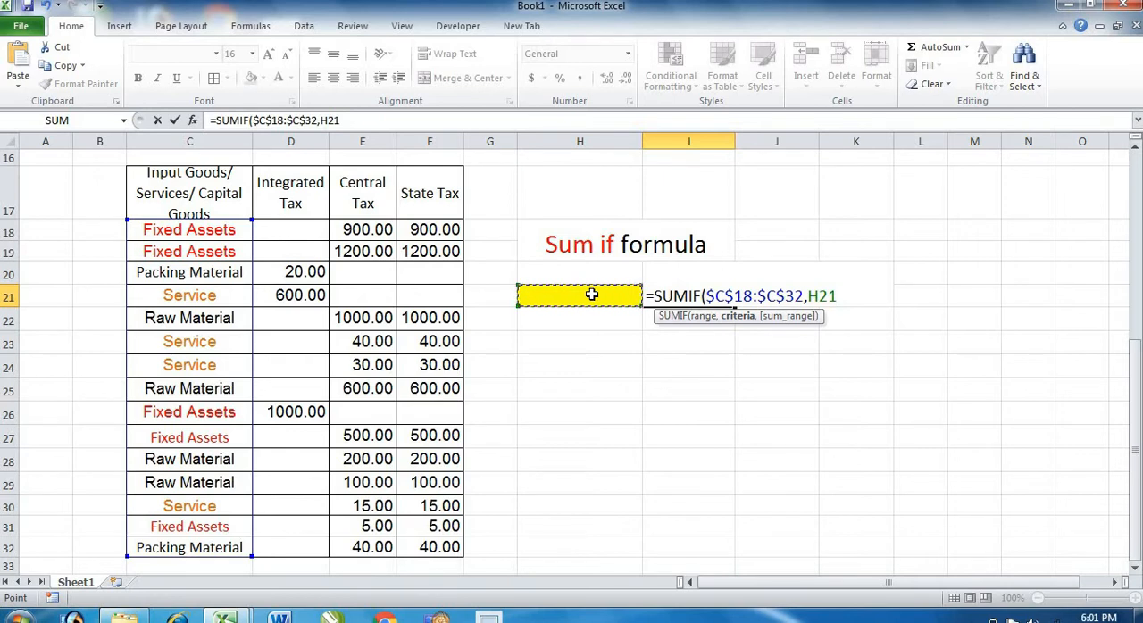
type(",")
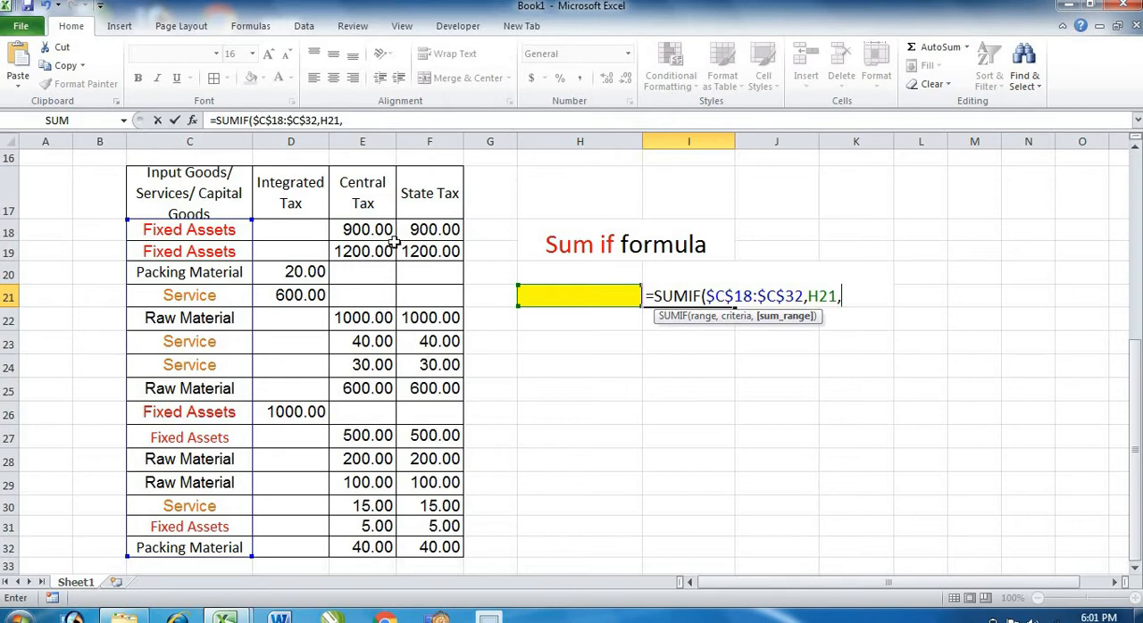
left_click_drag(384, 231, 373, 541)
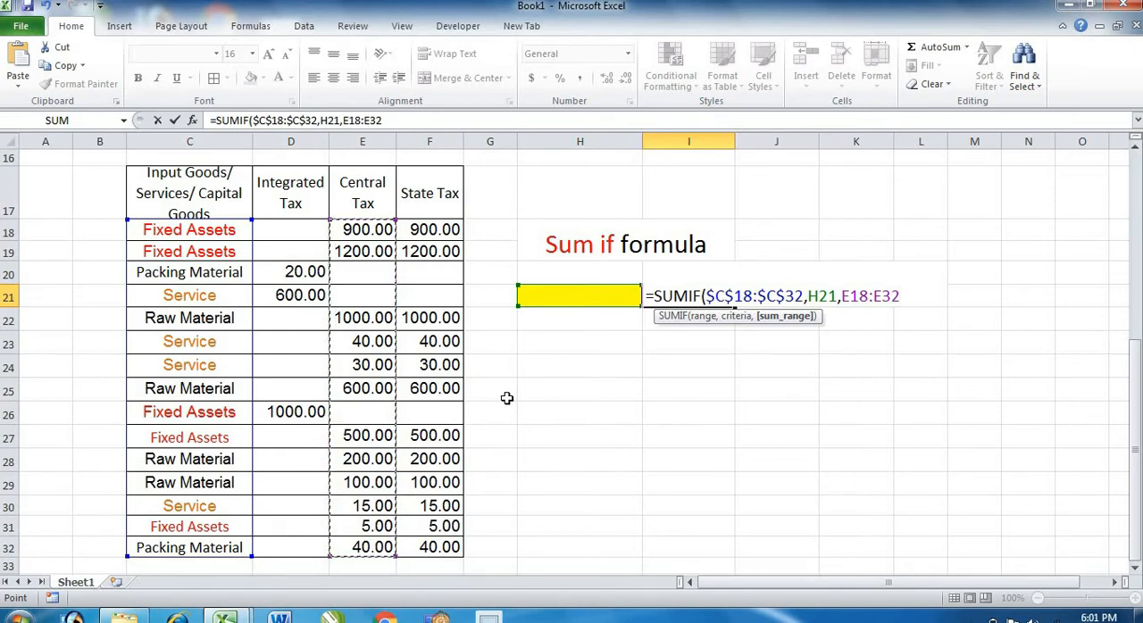
key("F4")
type(")")
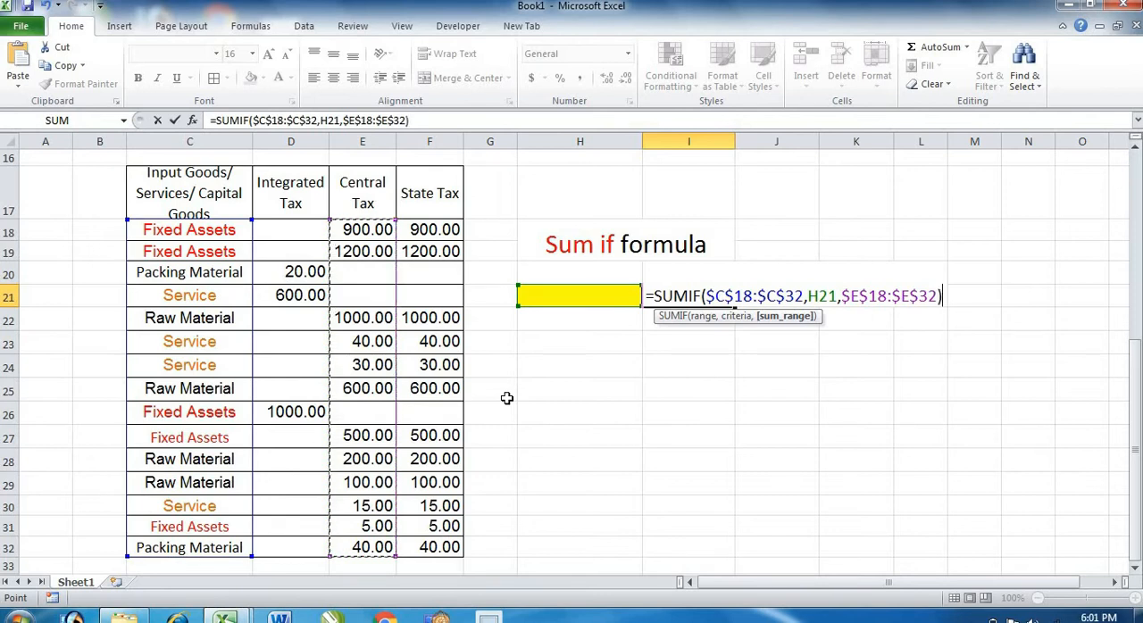
key("Return")
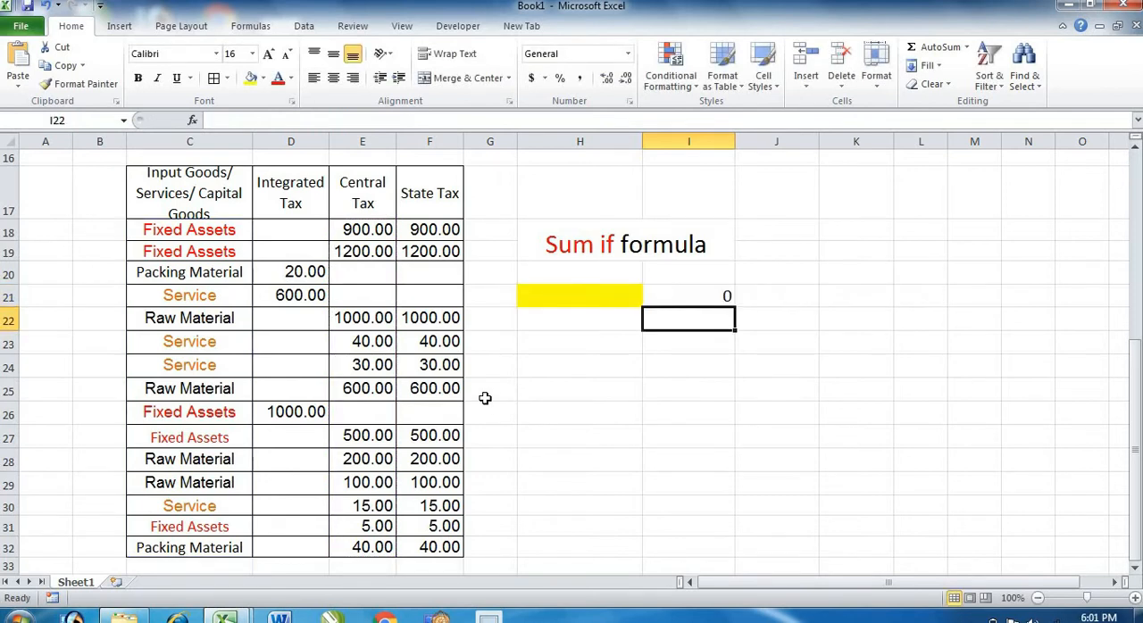
Enter "fixed assets" as the criteria in the yellow cell H21.
left_click(569, 299)
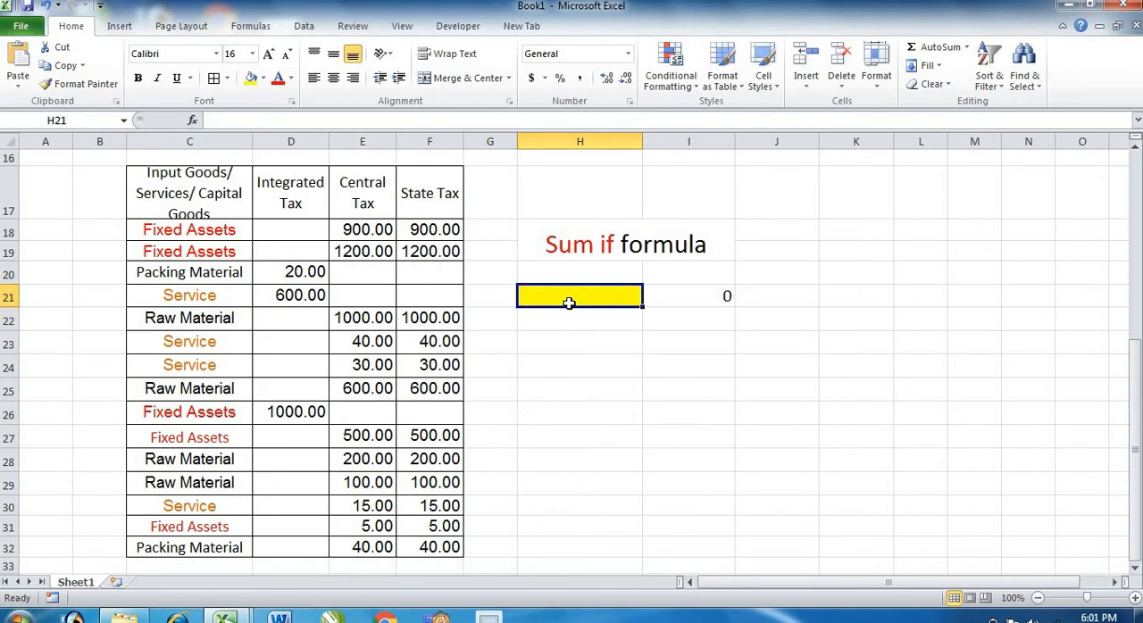
type("fi")
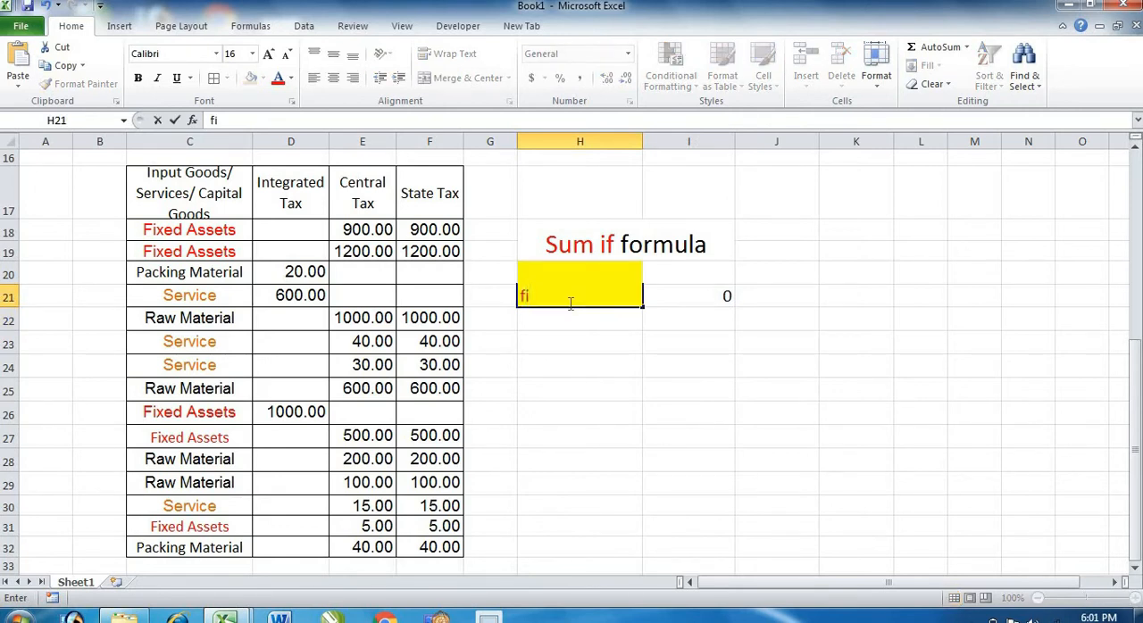
type("xed assets")
key("Return")
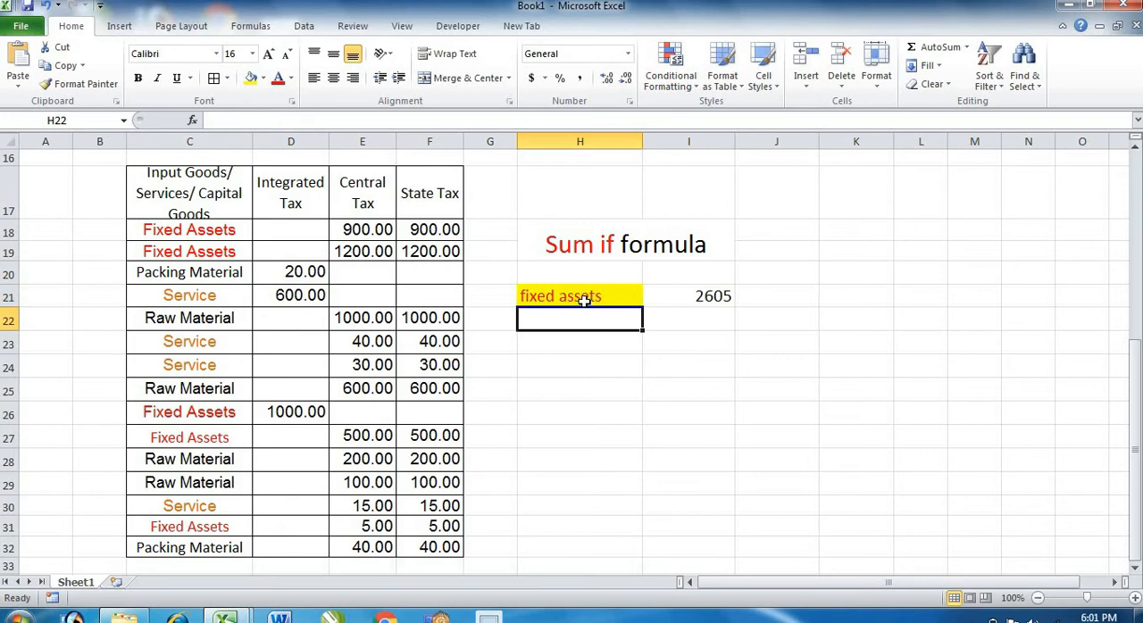
Check the fixed assets total in I21 against the Central Tax amounts in the Fixed Assets rows.
left_click(580, 299)
left_click(690, 297)
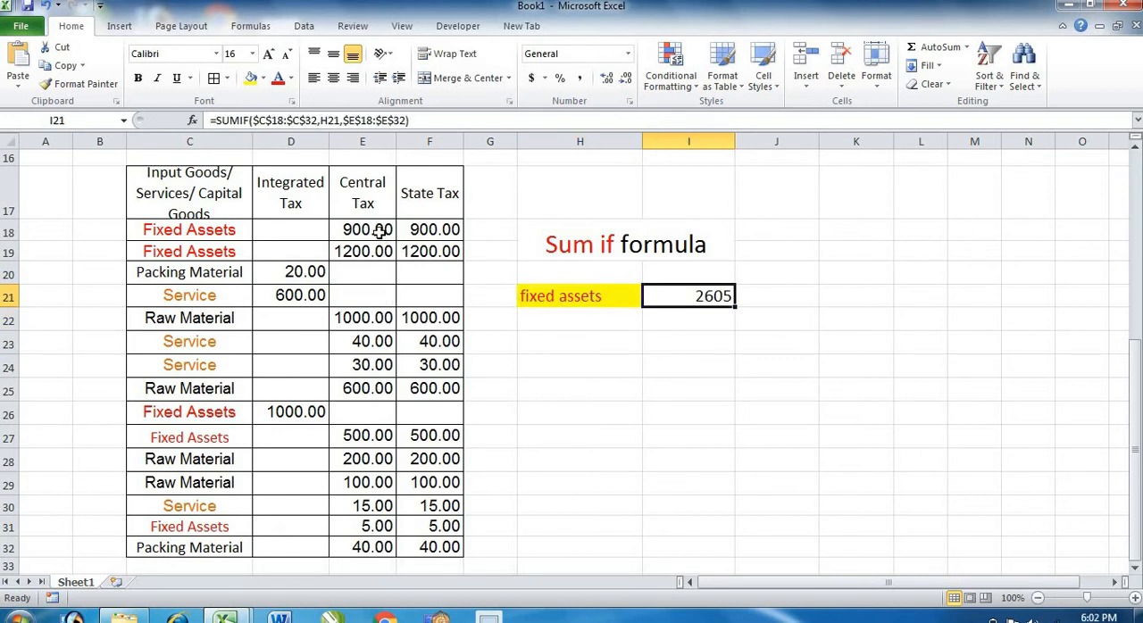
left_click_drag(377, 230, 366, 548)
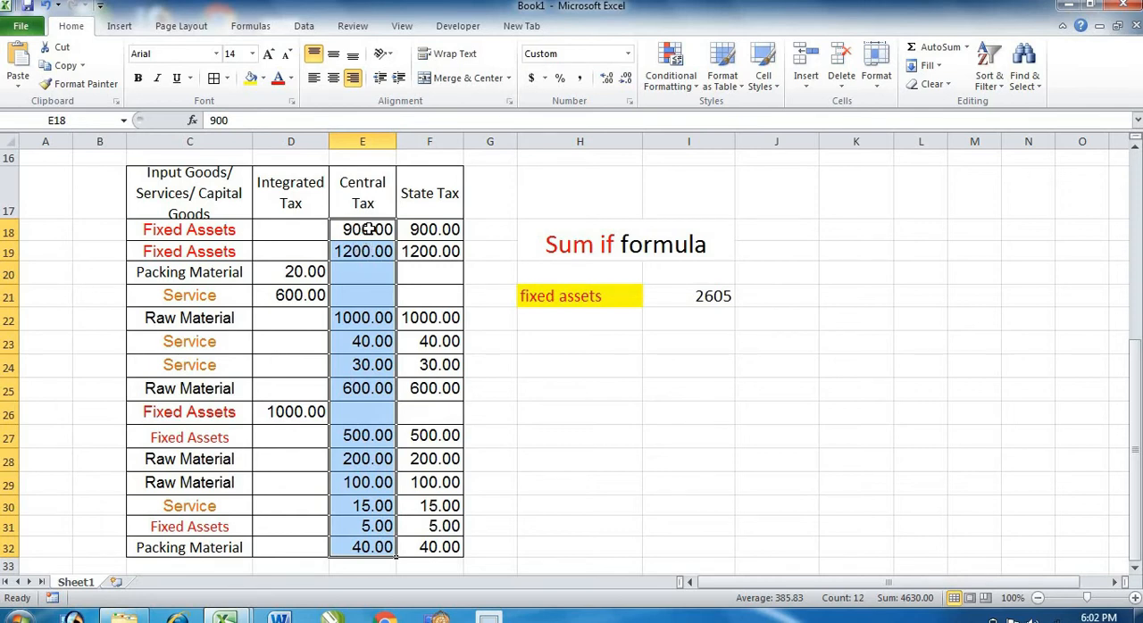
left_click_drag(361, 230, 370, 243)
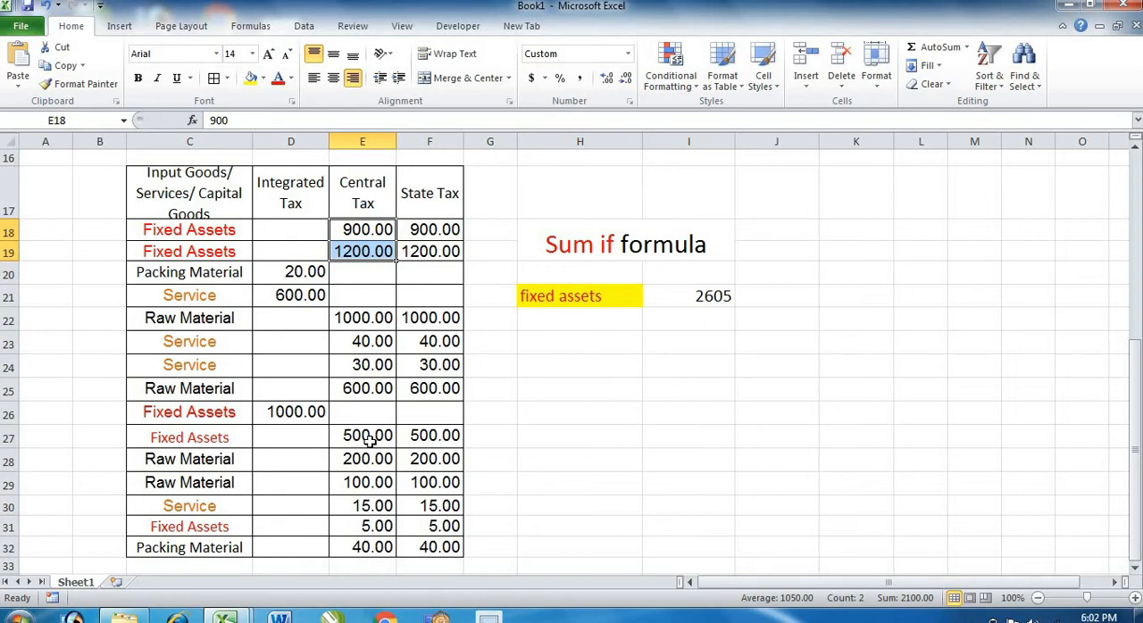
left_click(368, 526)
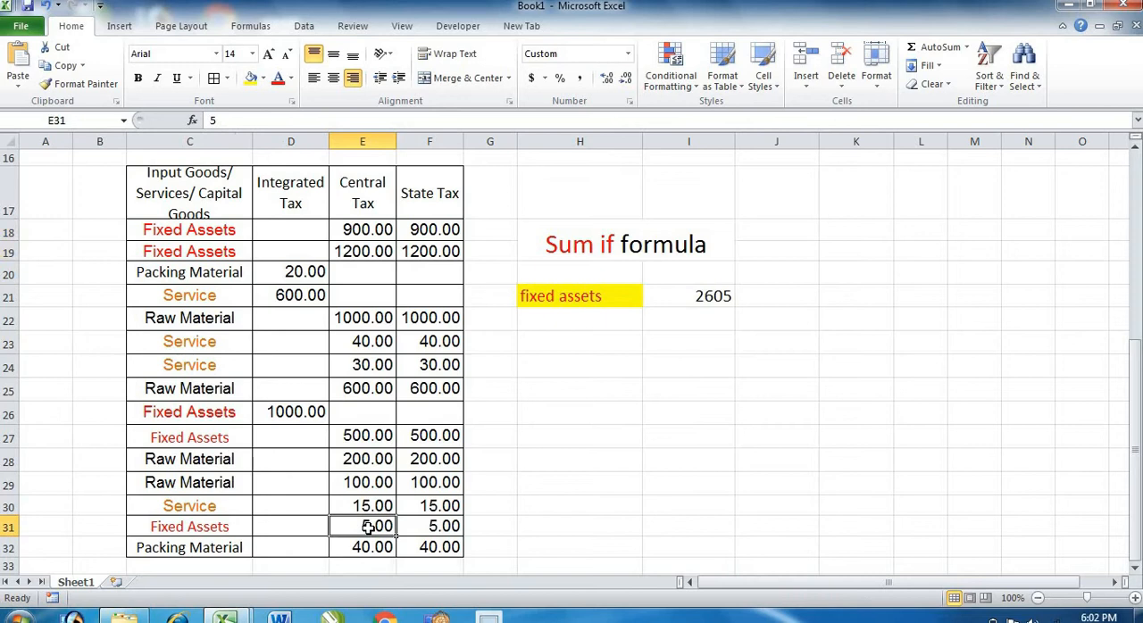
left_click(698, 299)
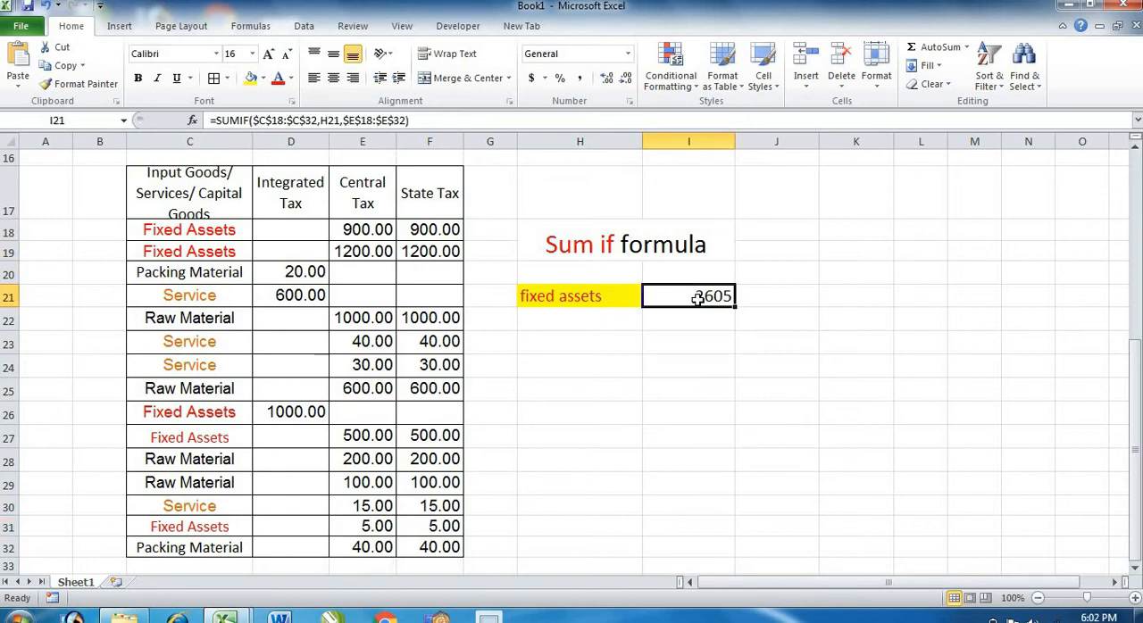
left_click_drag(351, 234, 365, 254)
left_click(544, 353)
left_click_drag(384, 212, 361, 549)
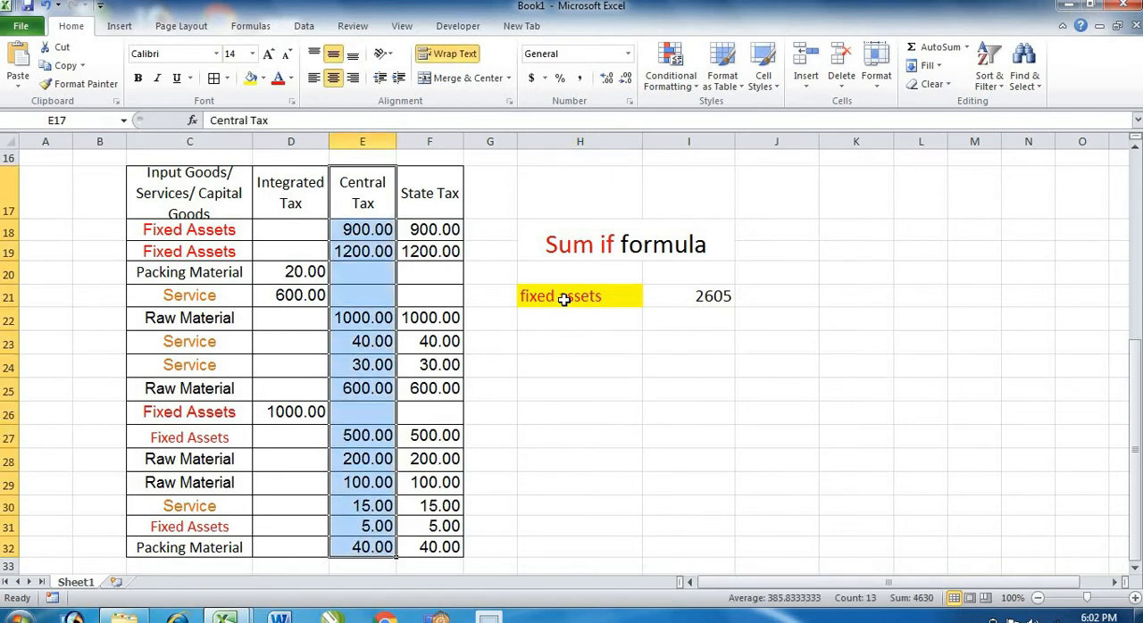
Change the criteria in cell H21 to "service".
left_click(564, 300)
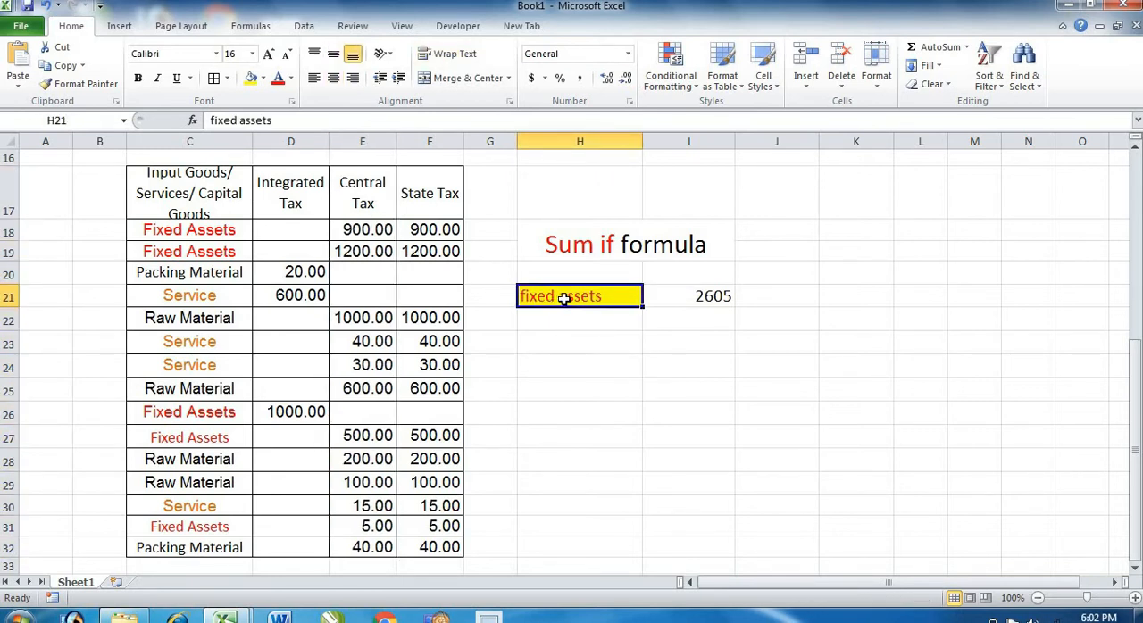
type("ser")
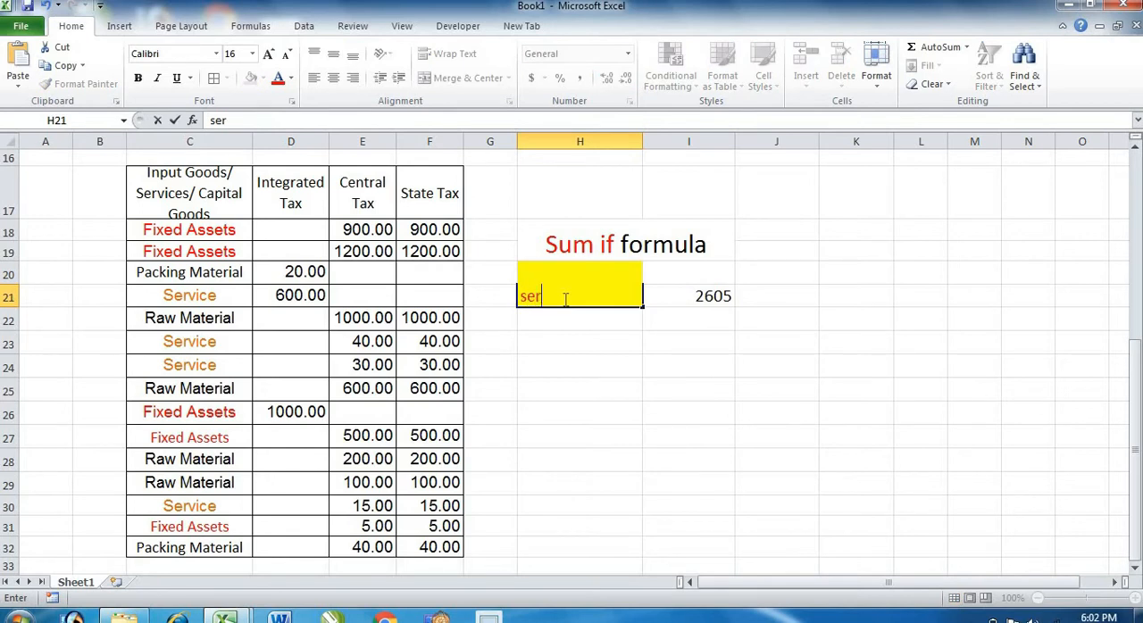
type("vice")
key("Return")
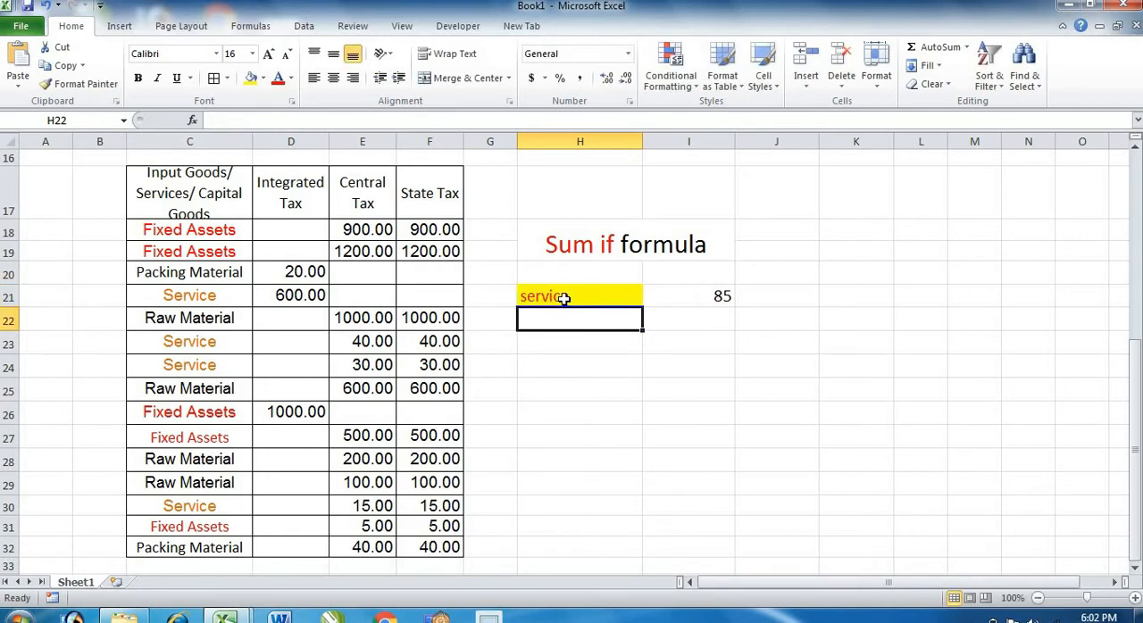
Check the service total and its formula in I21 against the Central Tax amounts in the Service rows.
left_click(705, 300)
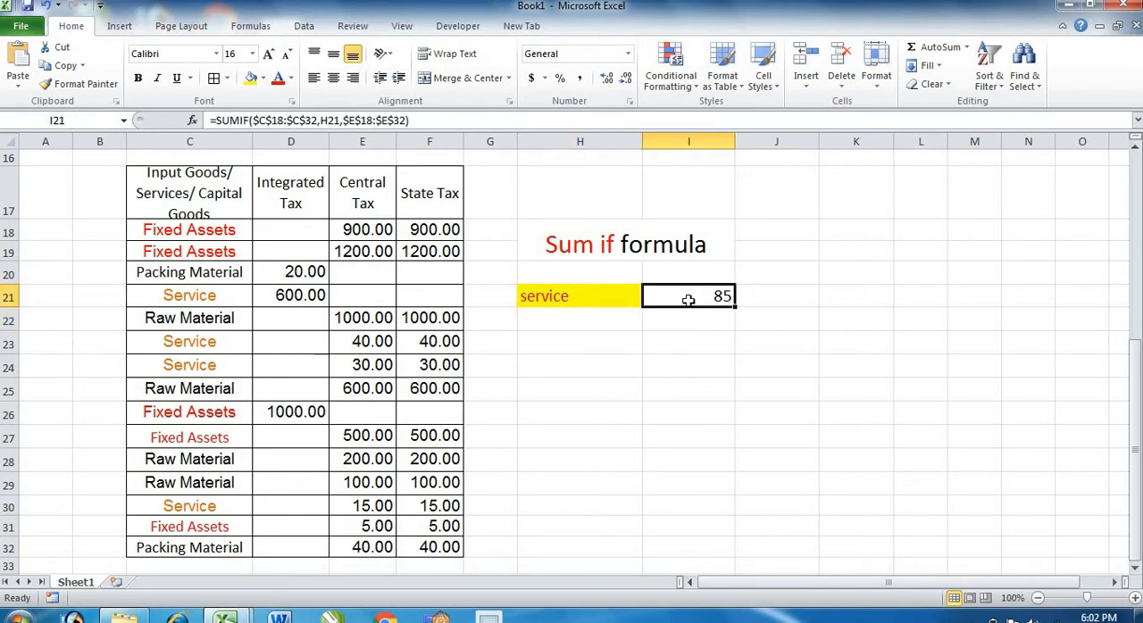
left_click(343, 507)
left_click_drag(351, 345, 357, 368)
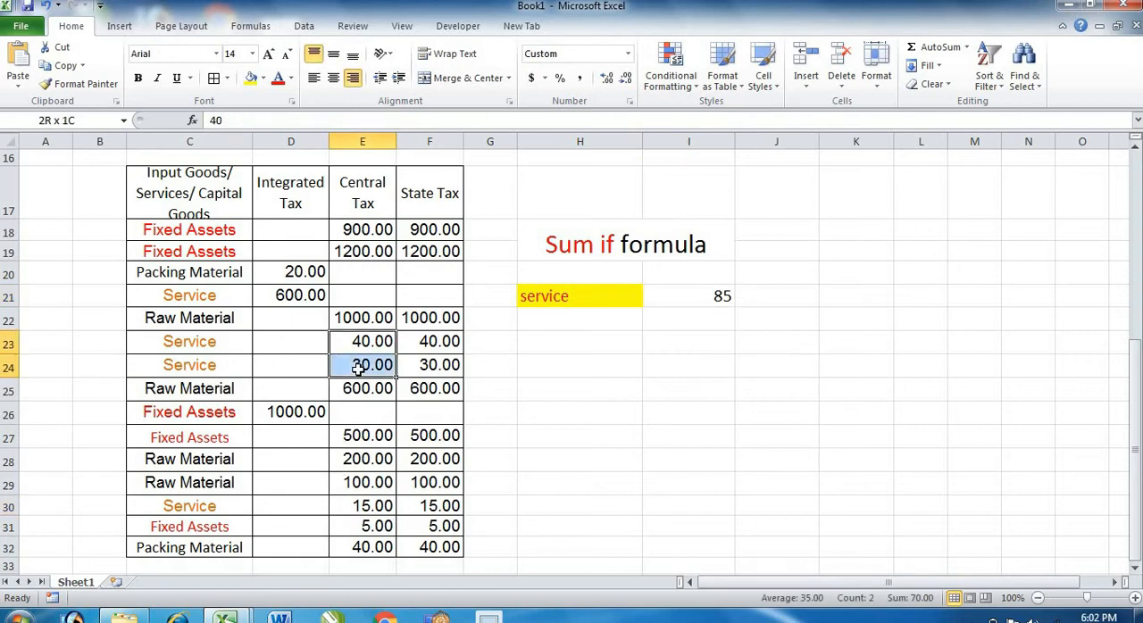
left_click(362, 504)
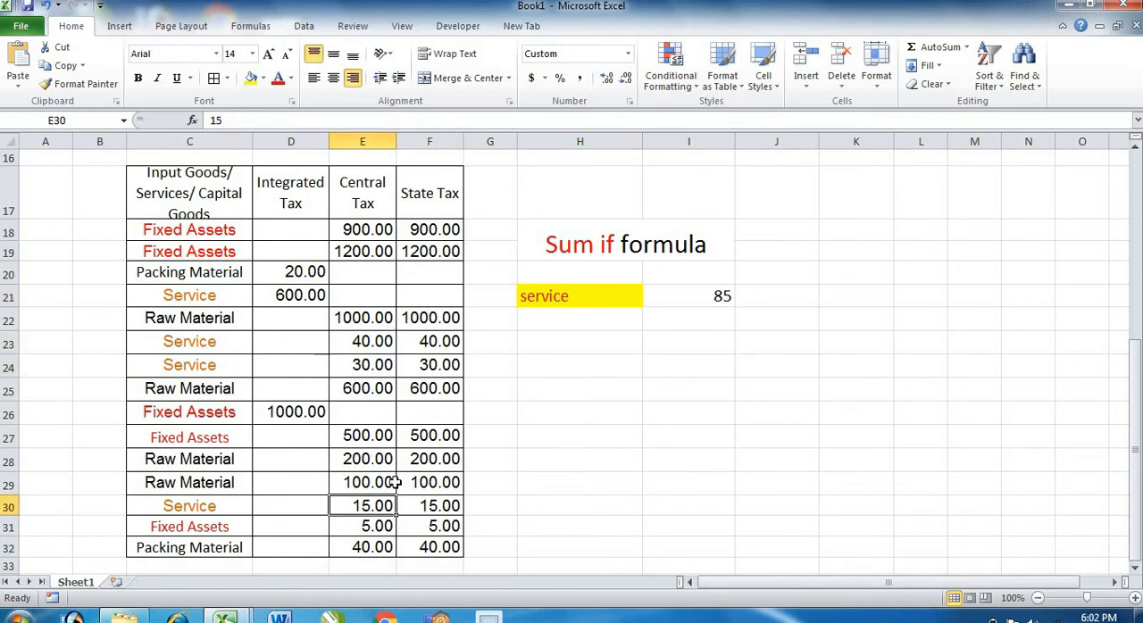
left_click(659, 304)
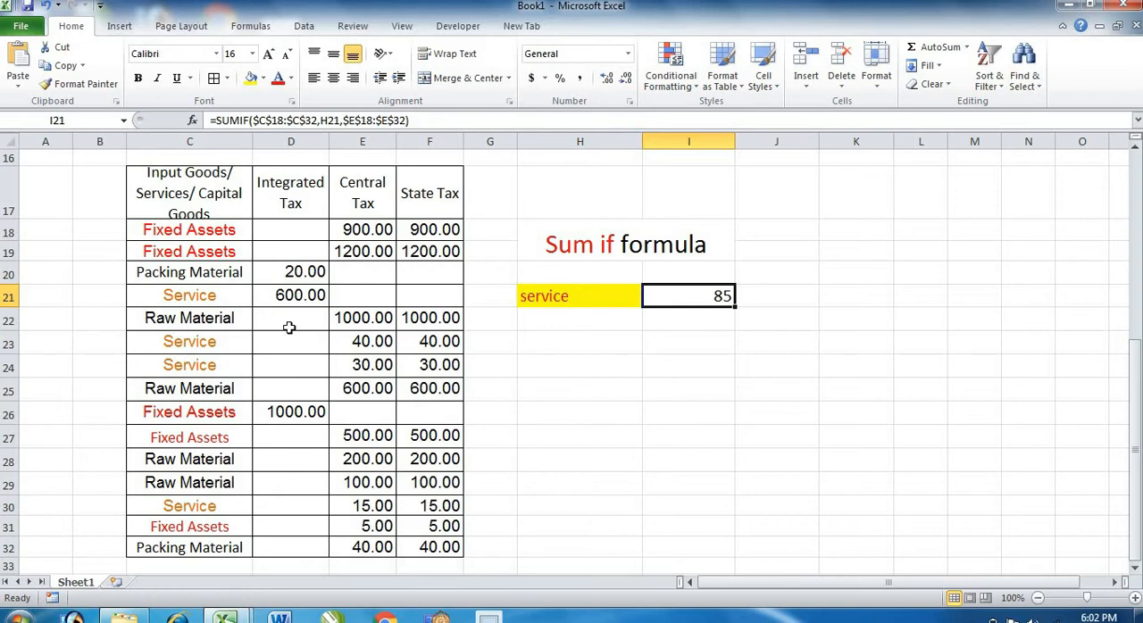
Change the sum range of the SUMIF formula in I21 to the Integrated Tax amounts, as absolute reference $D$18:$D$32.
left_click(404, 121)
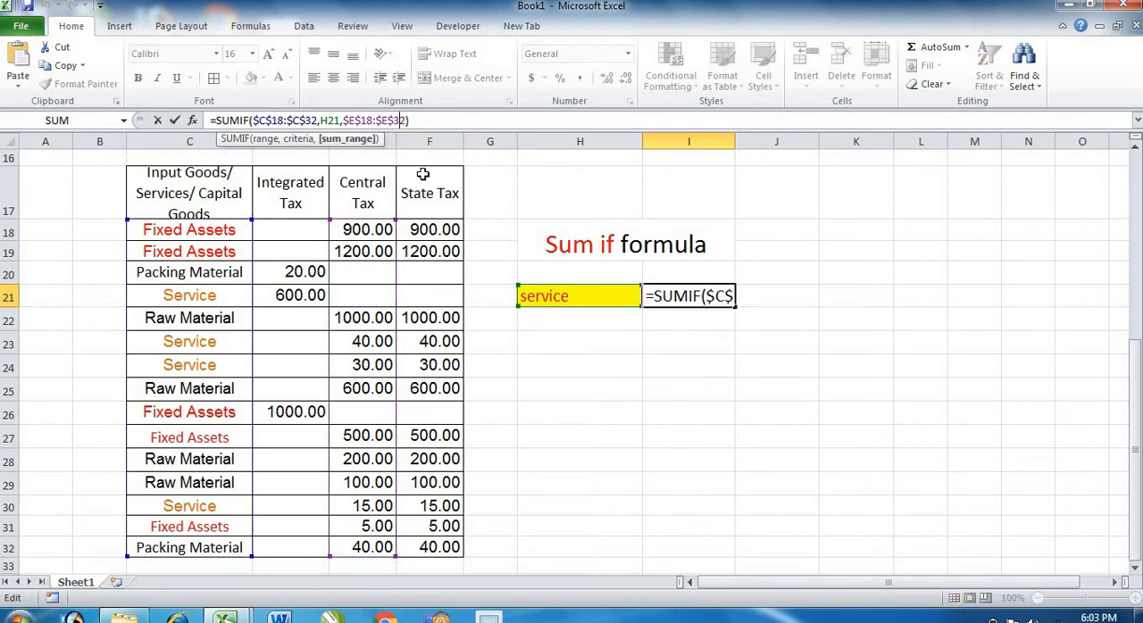
key("Right")
key("BackSpace")
key("BackSpace")
key("BackSpace")
key("BackSpace")
key("BackSpace")
key("BackSpace")
key("BackSpace")
key("BackSpace")
key("BackSpace")
key("BackSpace")
key("BackSpace")
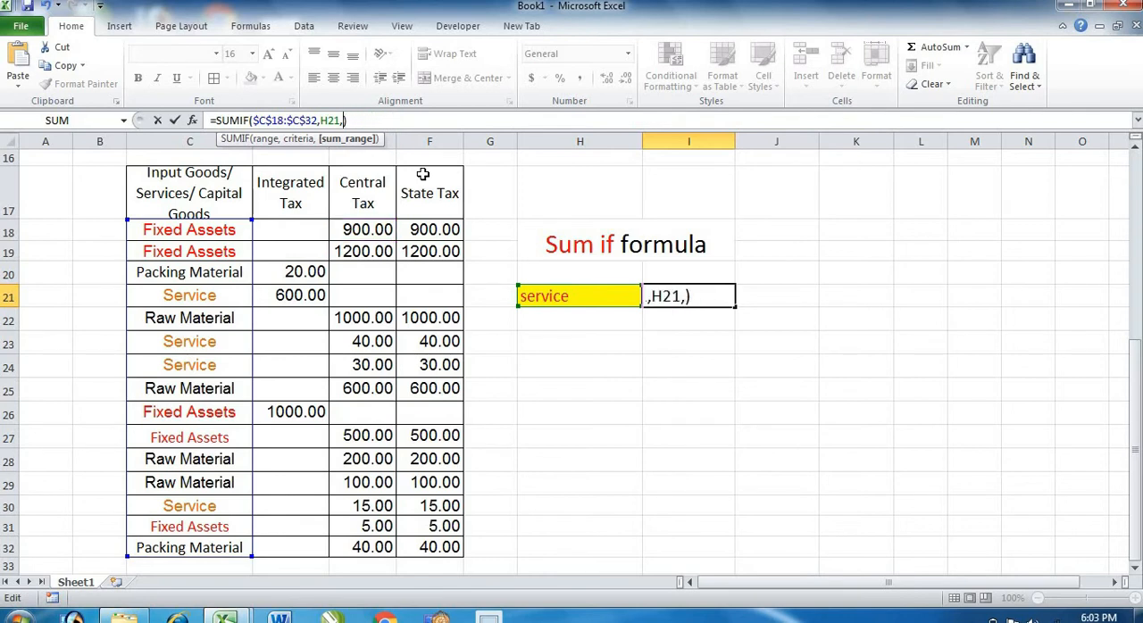
left_click_drag(295, 229, 298, 542)
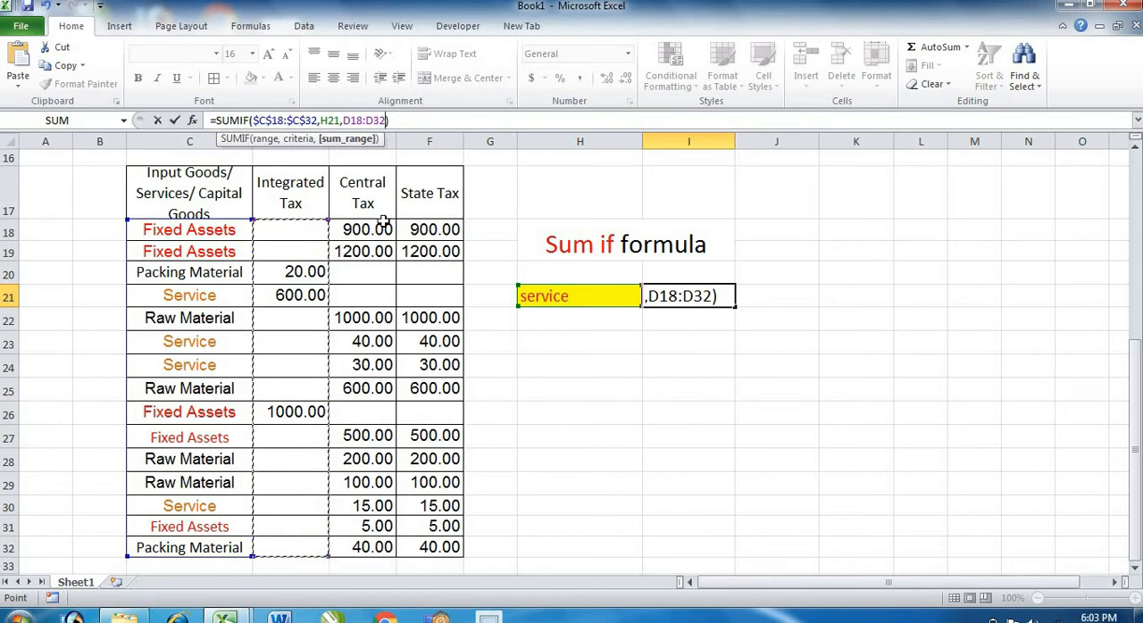
key("F4")
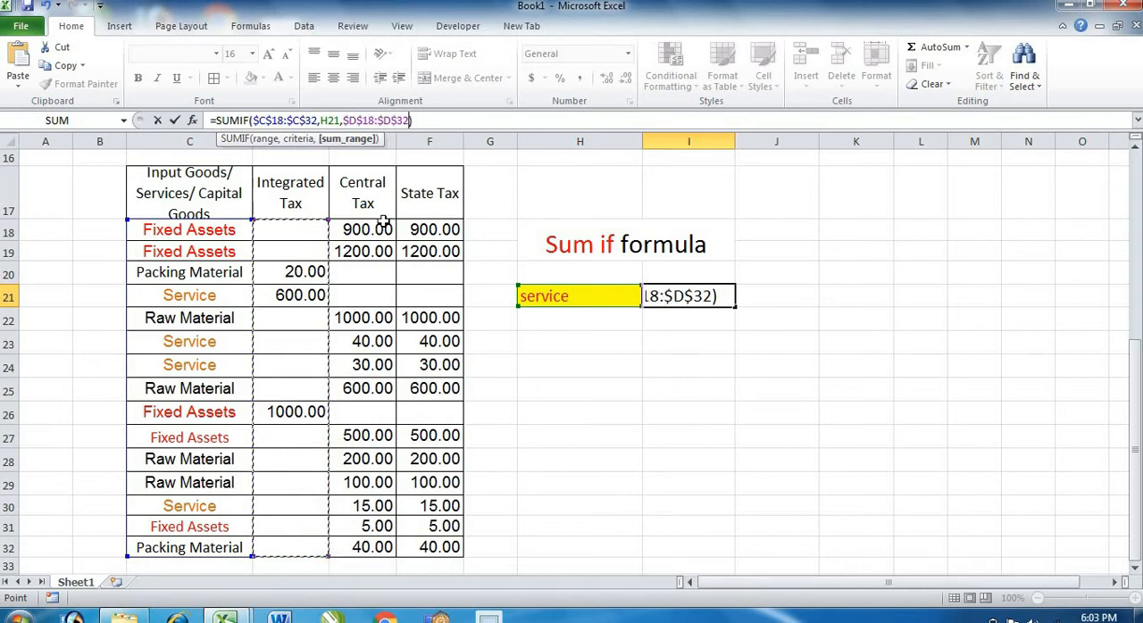
key("Return")
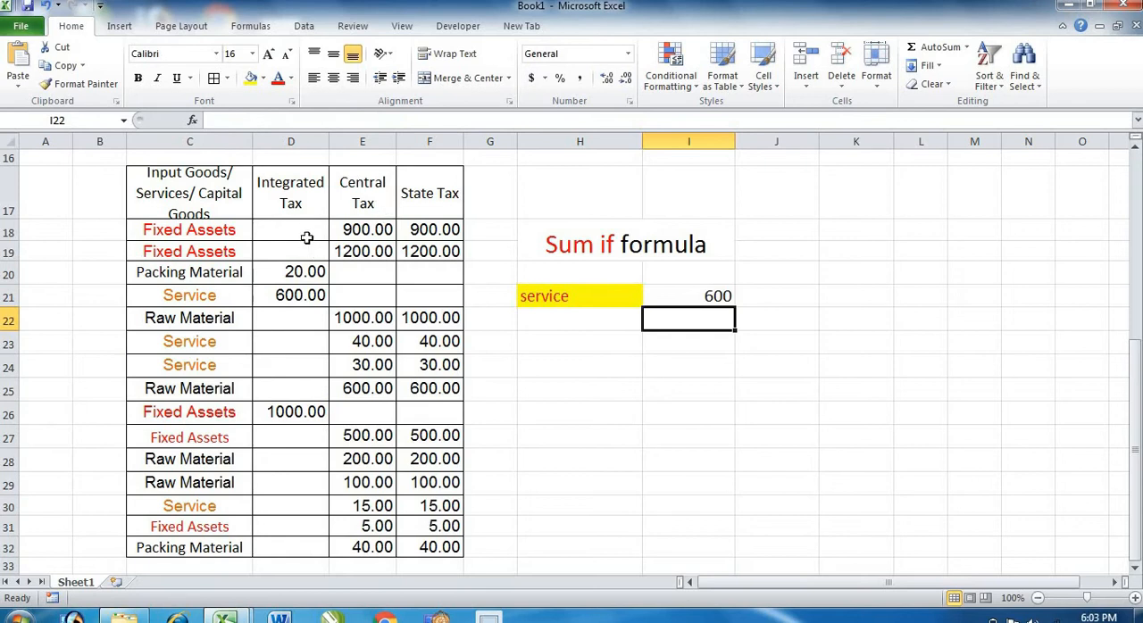
Check the service total in I21 against the Integrated Tax amounts in the Service rows.
left_click_drag(303, 231, 326, 389)
left_click(610, 312)
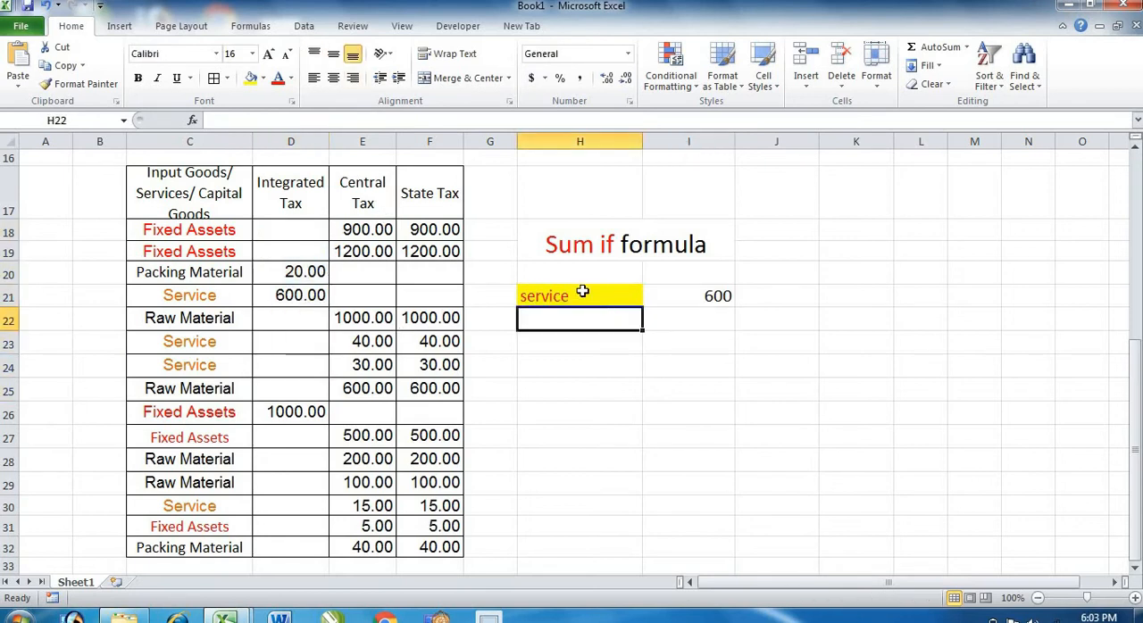
left_click(585, 292)
left_click(273, 300)
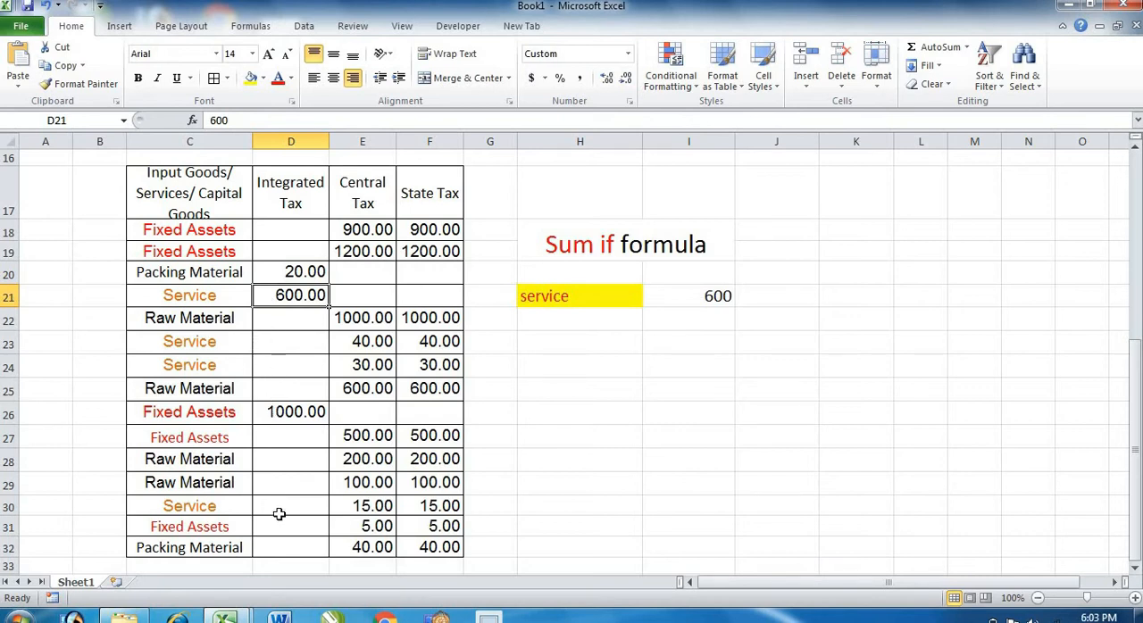
Change the criteria in H21 to "fixed assets" and check the total against the Integrated Tax amount in D26.
left_click(559, 297)
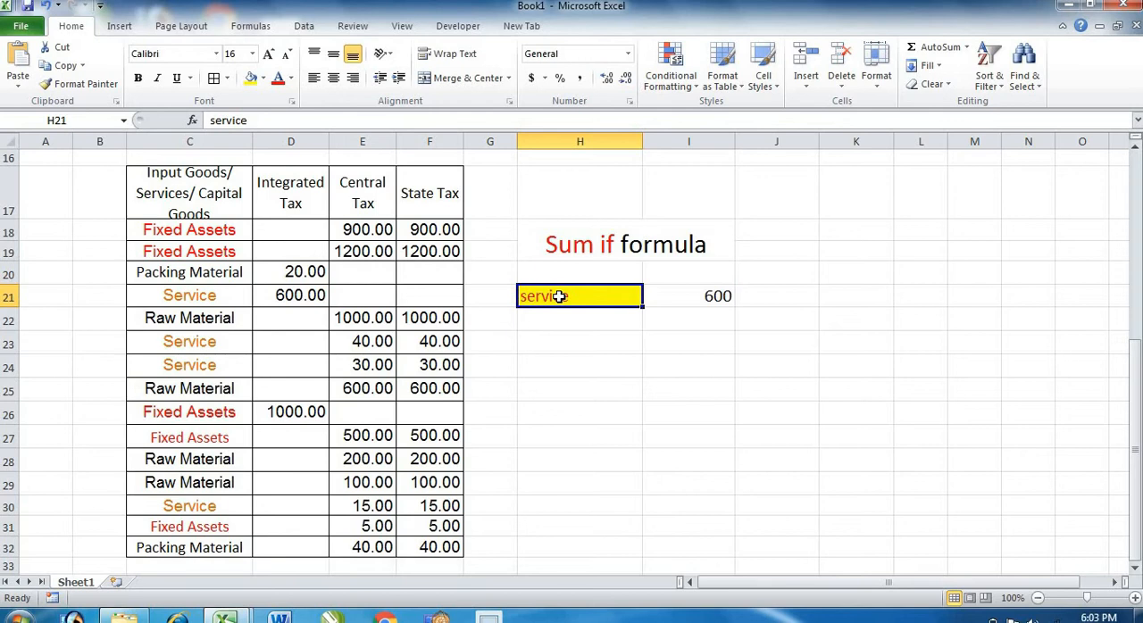
type("f")
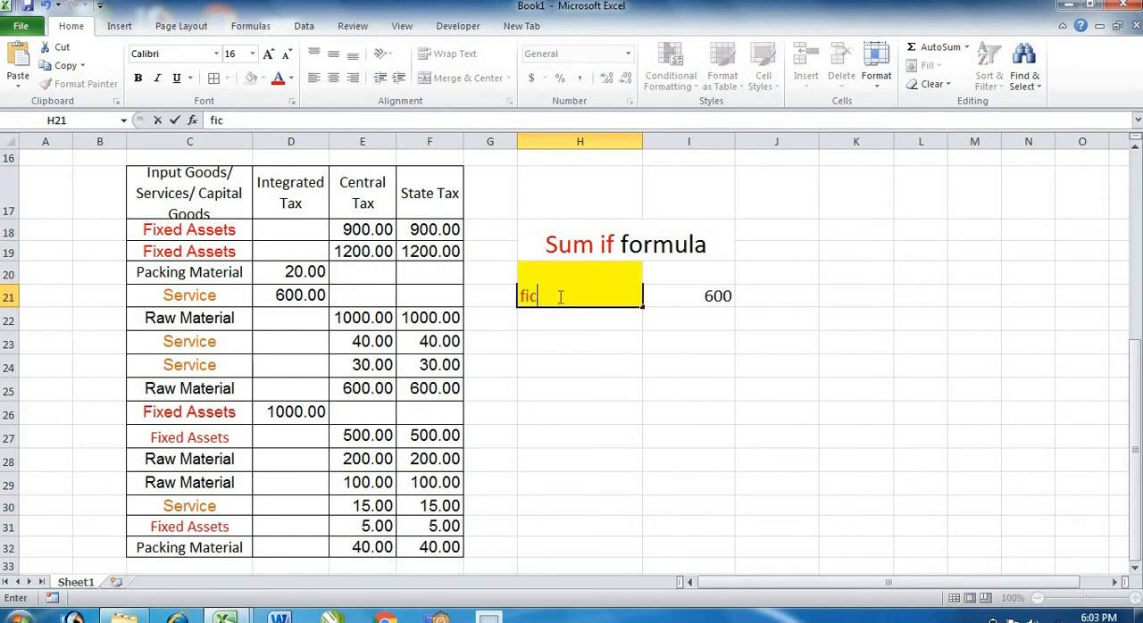
type("ixed assets")
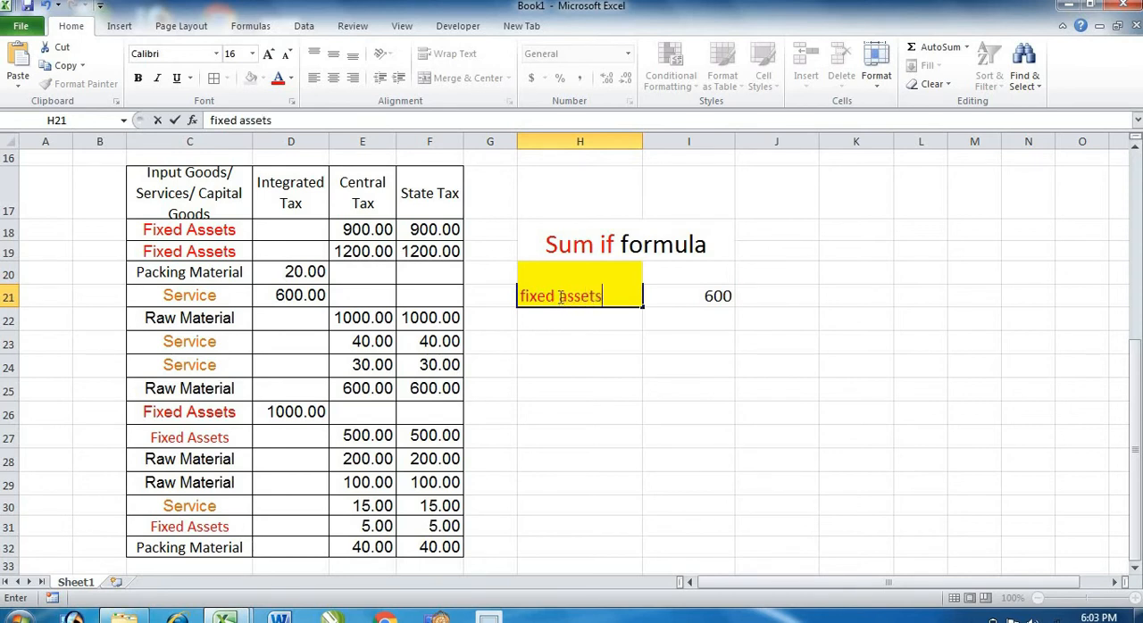
key("Return")
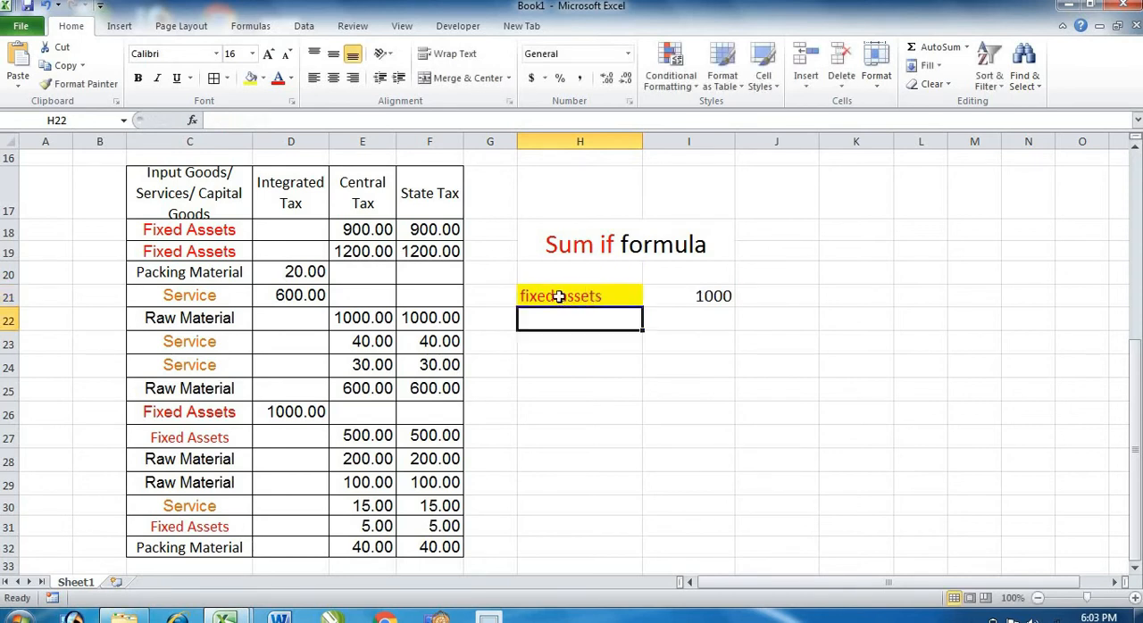
left_click(308, 414)
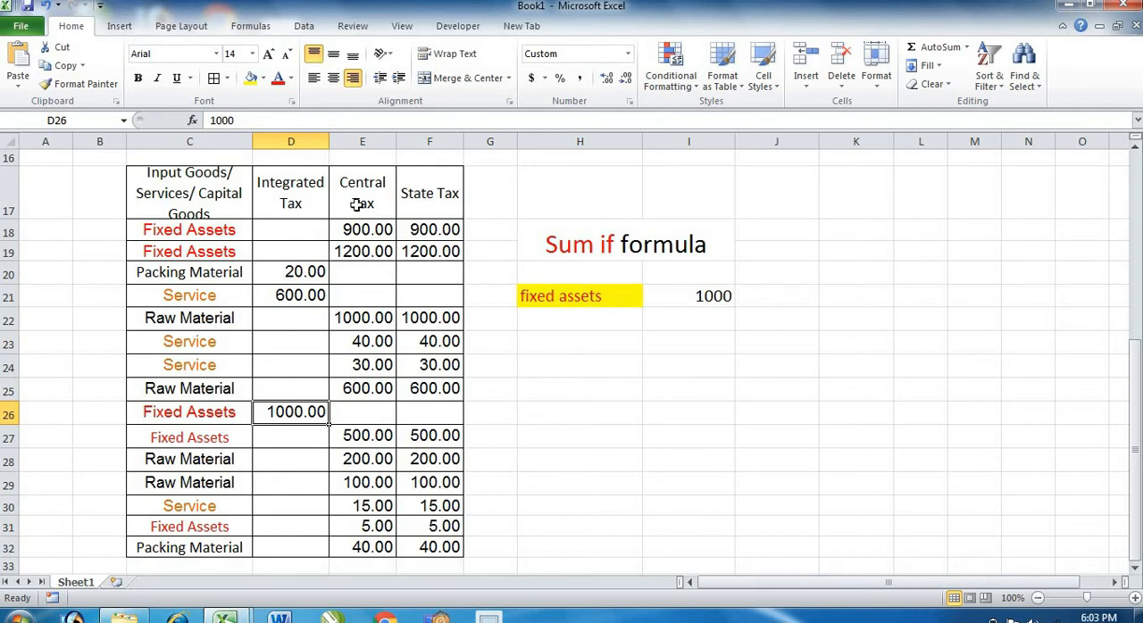
Copy the SUMIF formula text from I21 into J21, keeping its references unchanged.
left_click(748, 292)
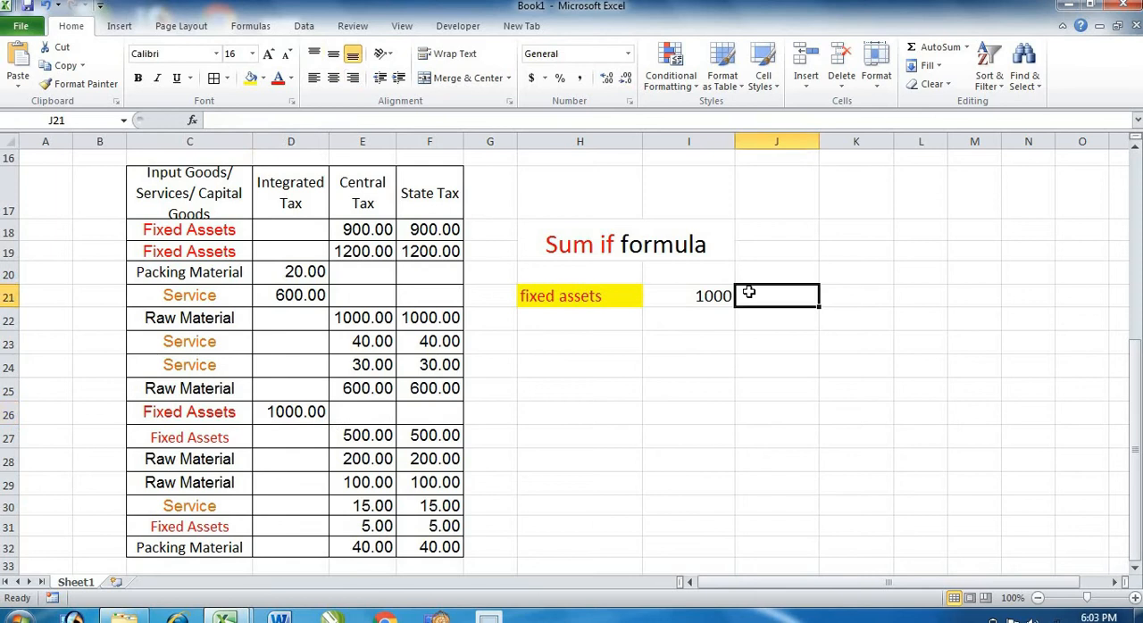
left_click(693, 296)
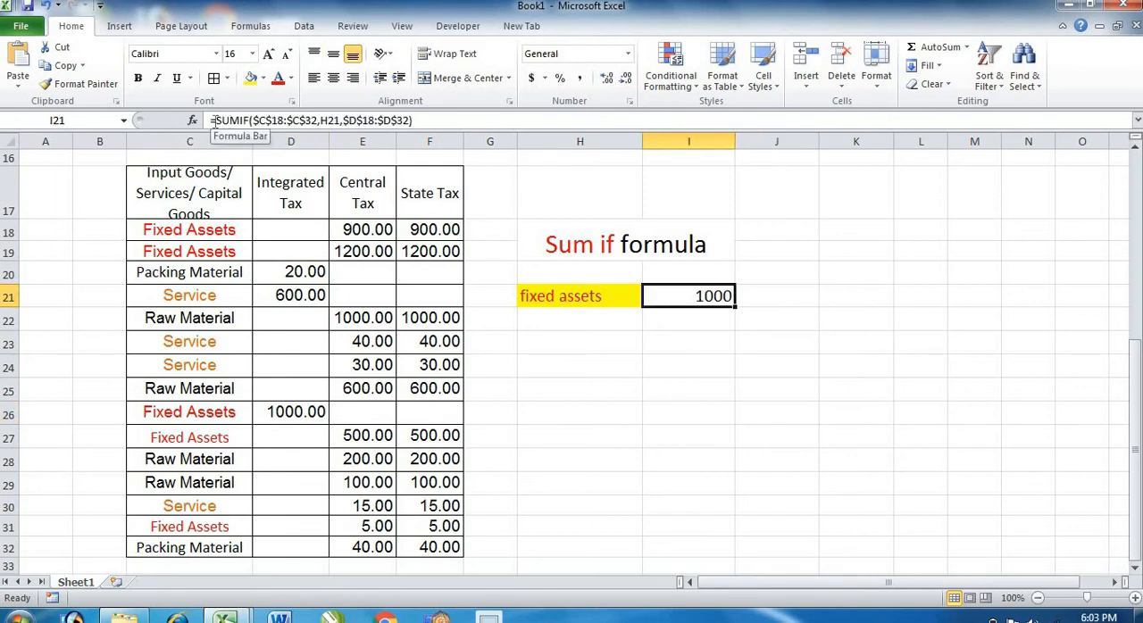
left_click_drag(214, 122, 420, 120)
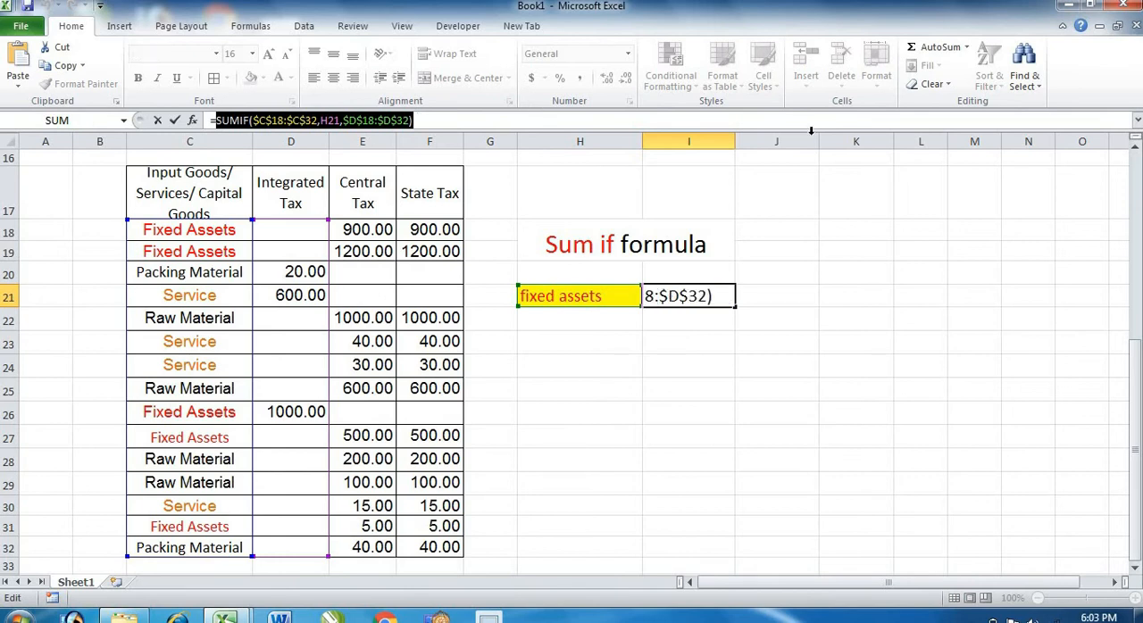
left_click(771, 295)
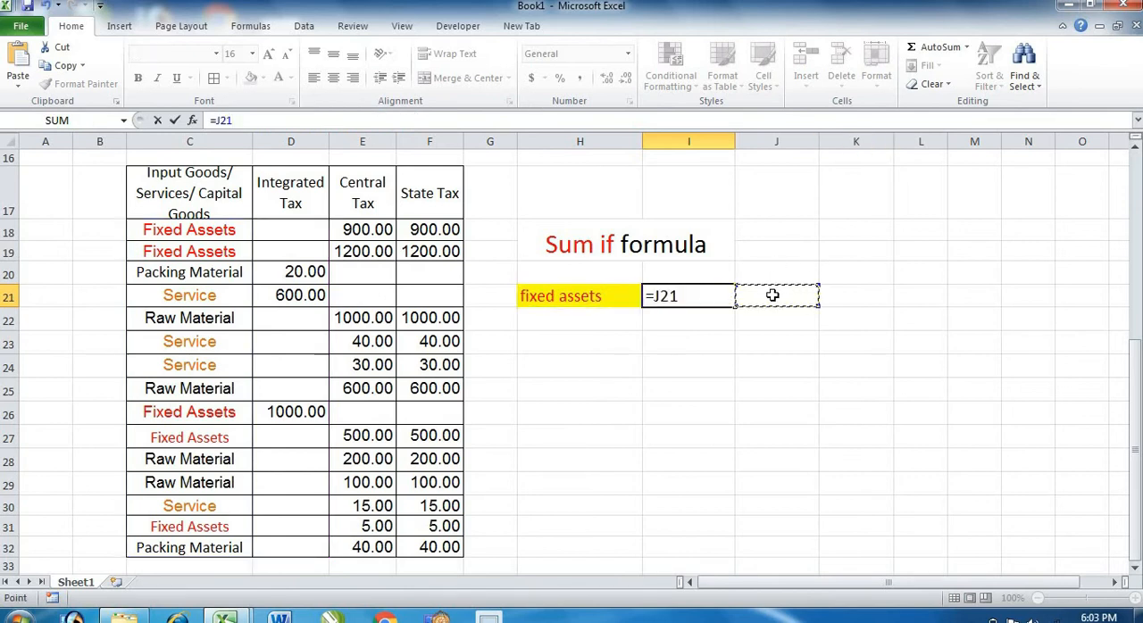
key("ctrl+z")
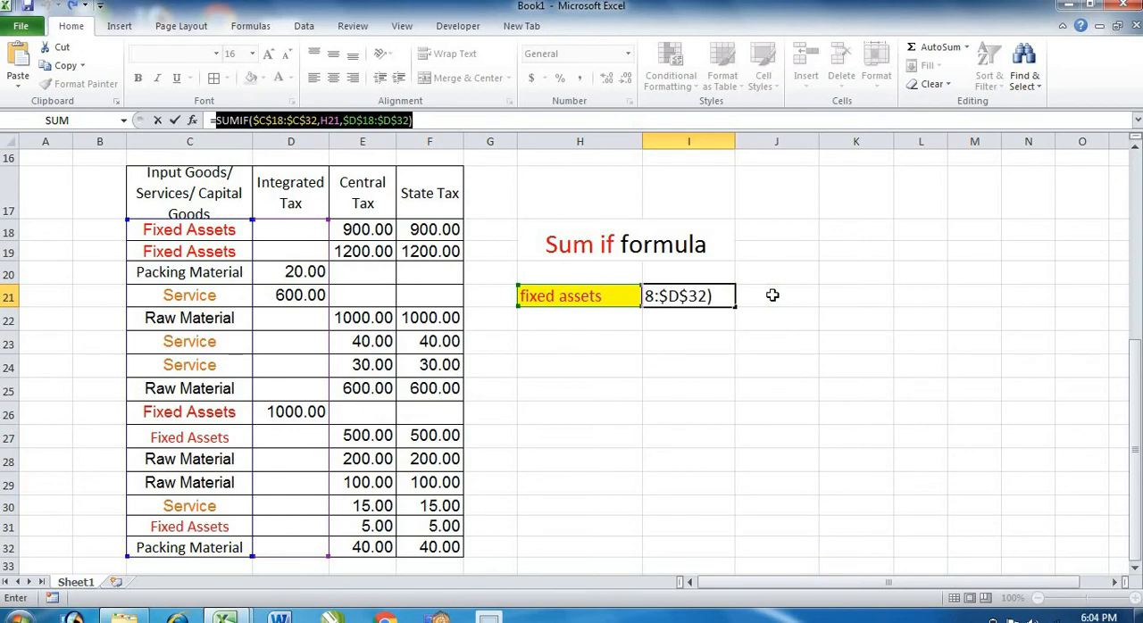
left_click(492, 120)
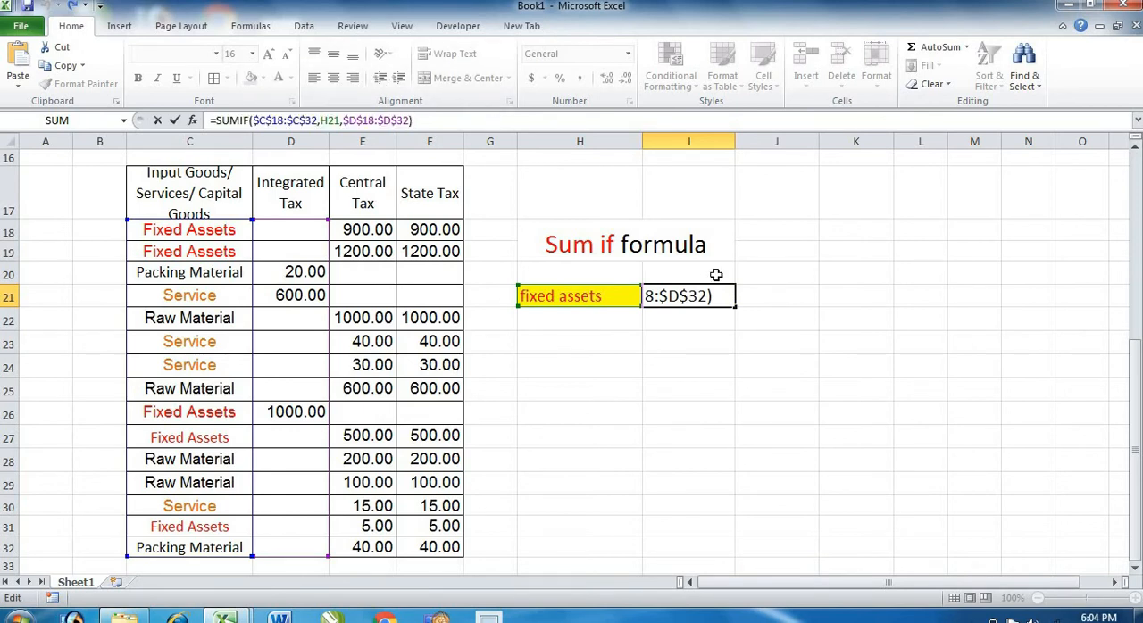
left_click(763, 302)
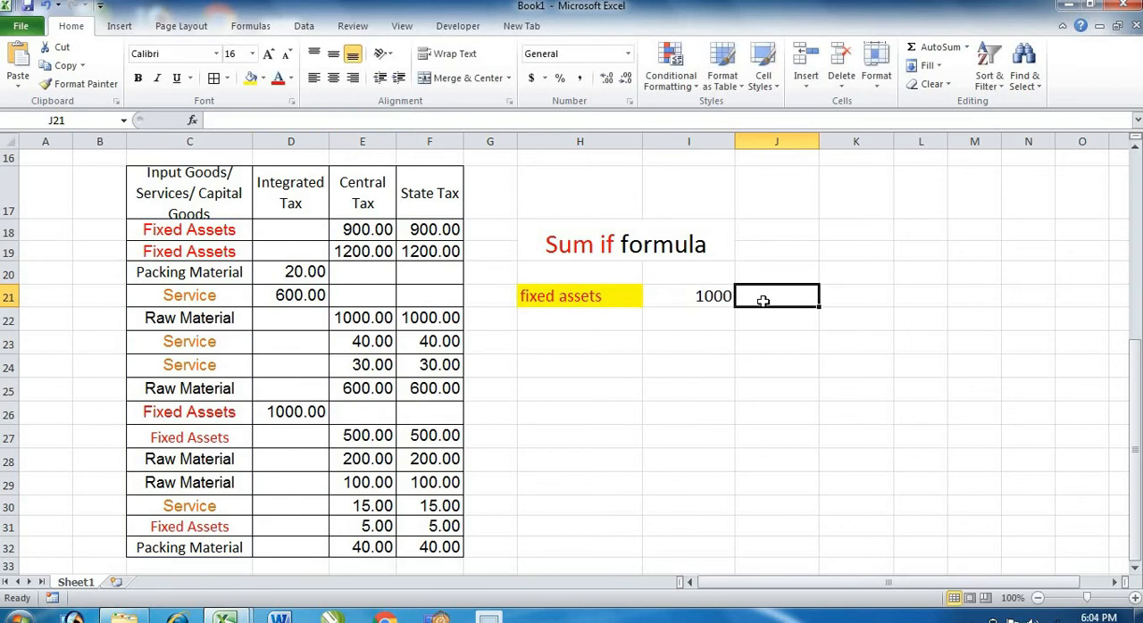
type("=")
key("ctrl+v")
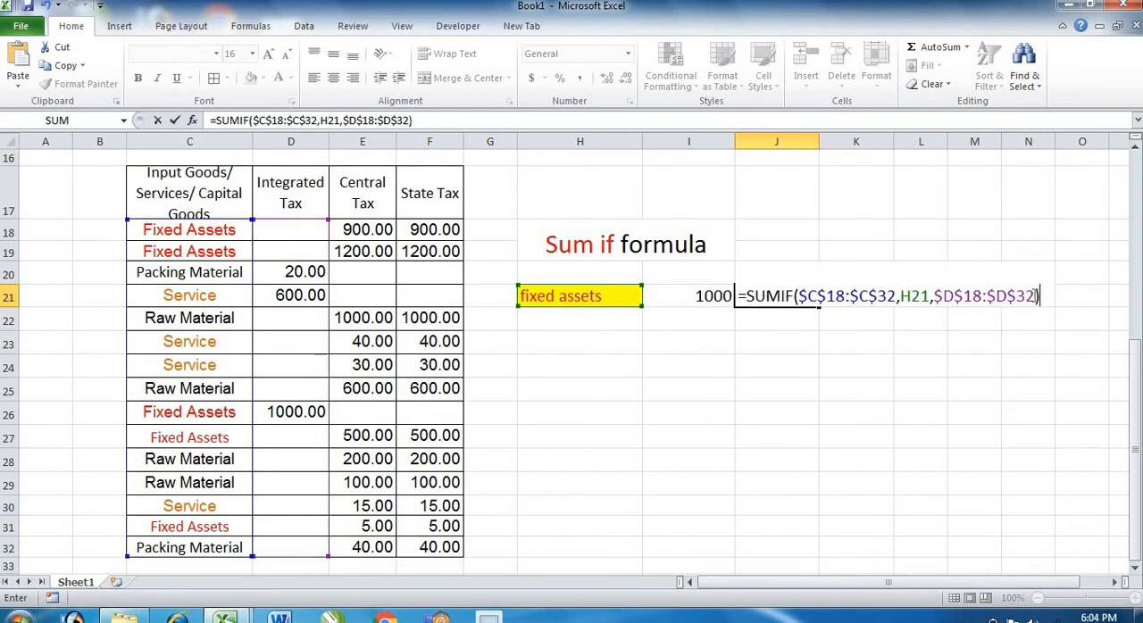
Replace the sum range in the J21 formula with the Central Tax amounts, as absolute reference $E$18:$E$32.
left_click(1035, 295)
key("BackSpace")
key("BackSpace")
key("BackSpace")
key("BackSpace")
key("BackSpace")
key("BackSpace")
key("BackSpace")
key("BackSpace")
key("BackSpace")
key("BackSpace")
key("BackSpace")
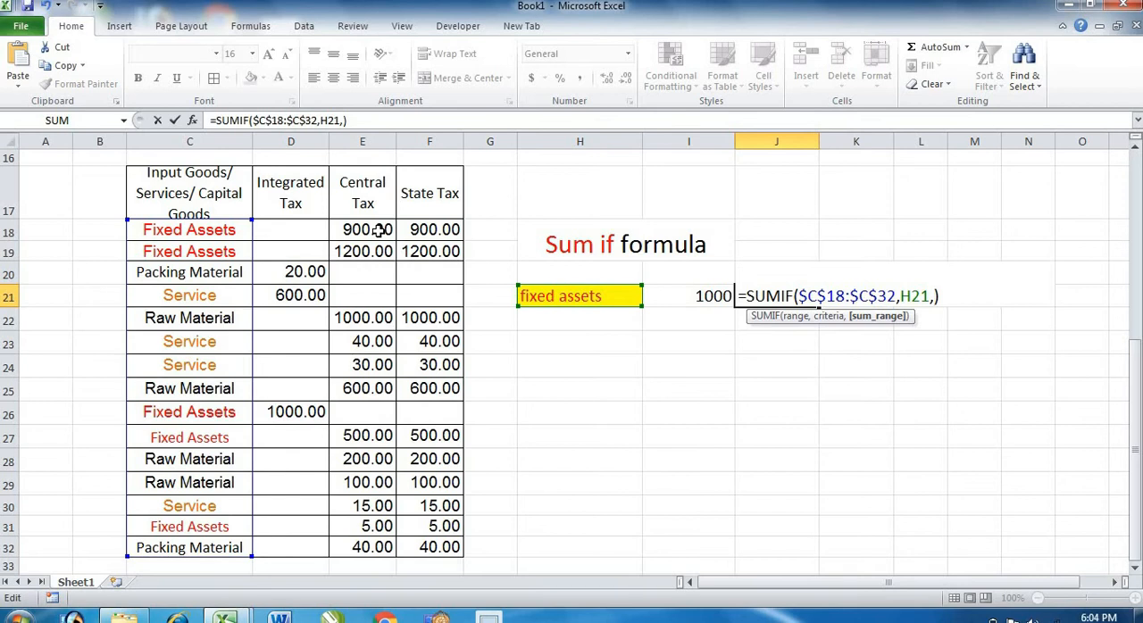
left_click_drag(379, 230, 378, 550)
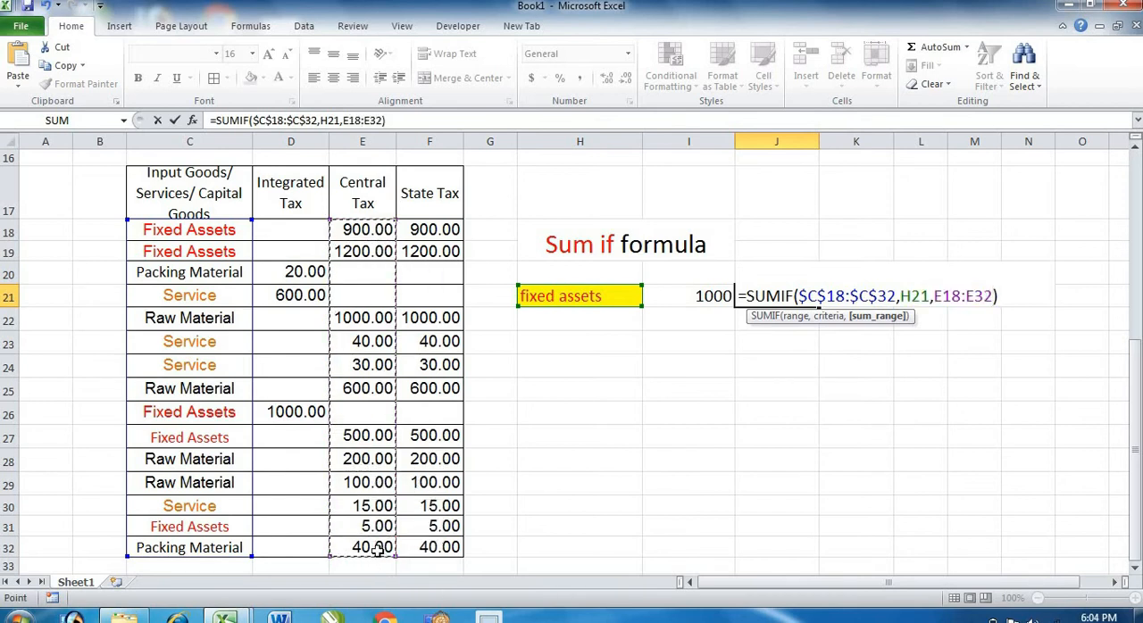
key("F4")
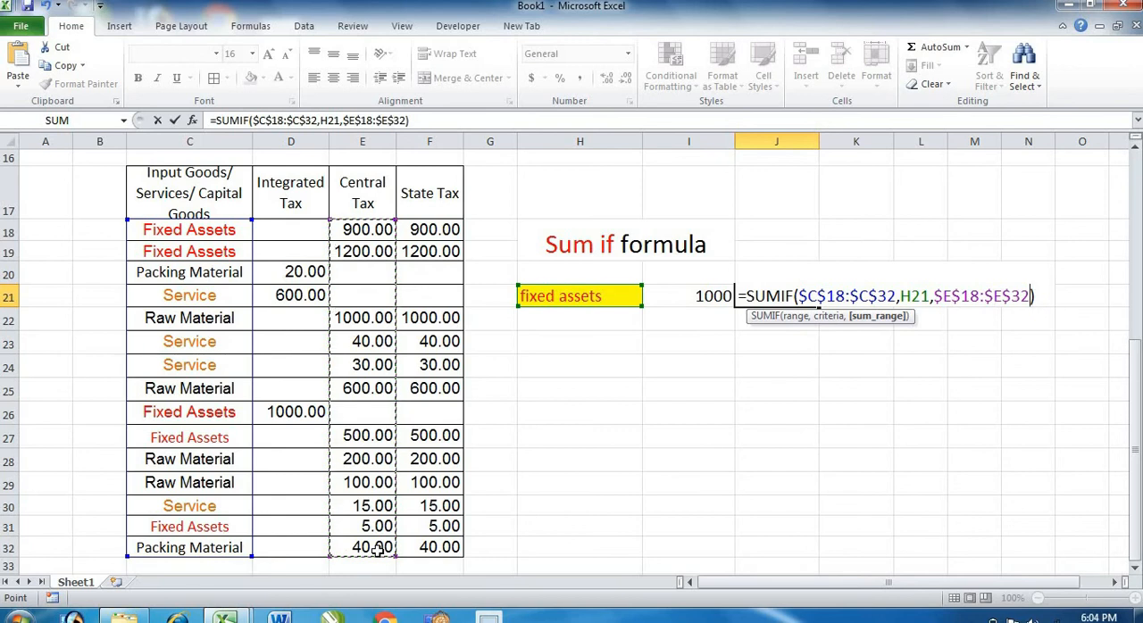
key("Return")
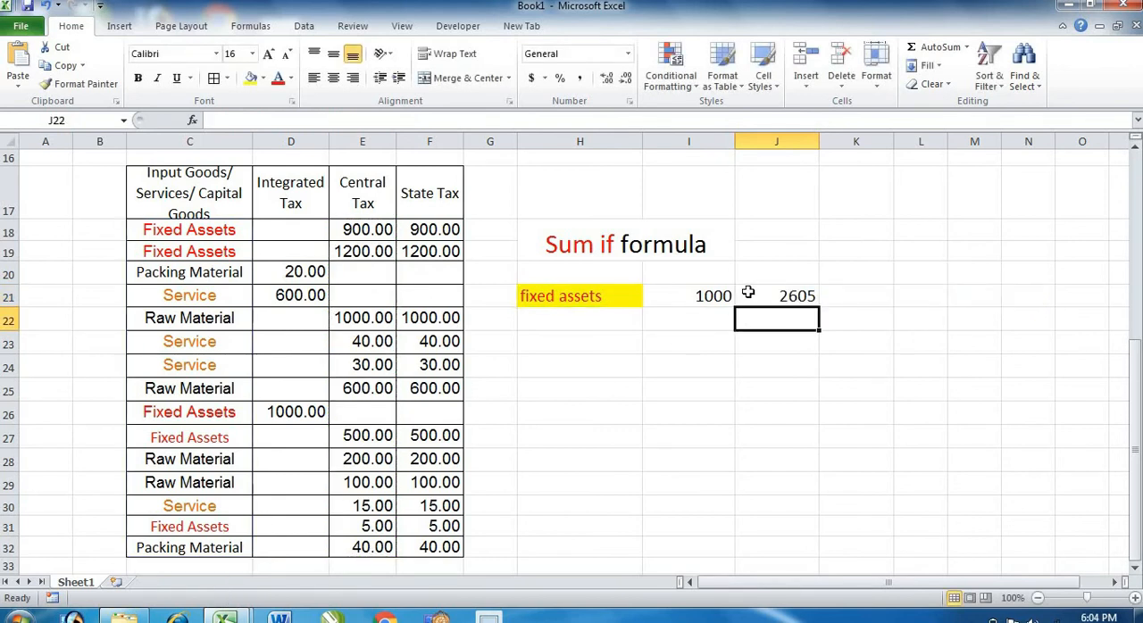
Label the total columns "i", "c" and "s" in cells I20, J20 and K20.
left_click(705, 275)
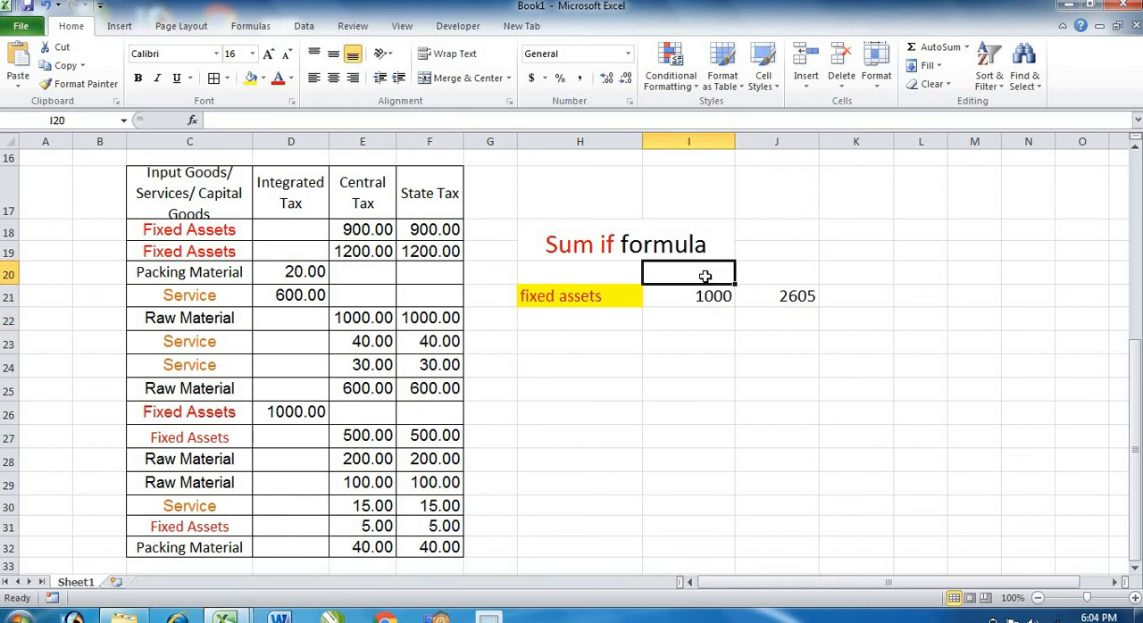
type("i")
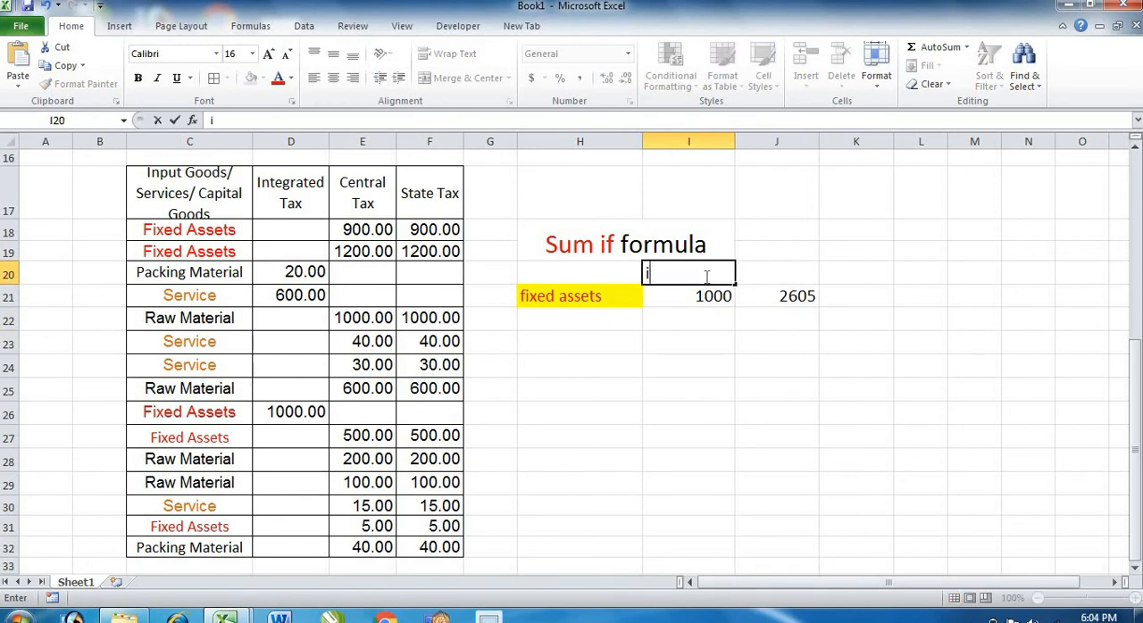
key("Tab")
type("c")
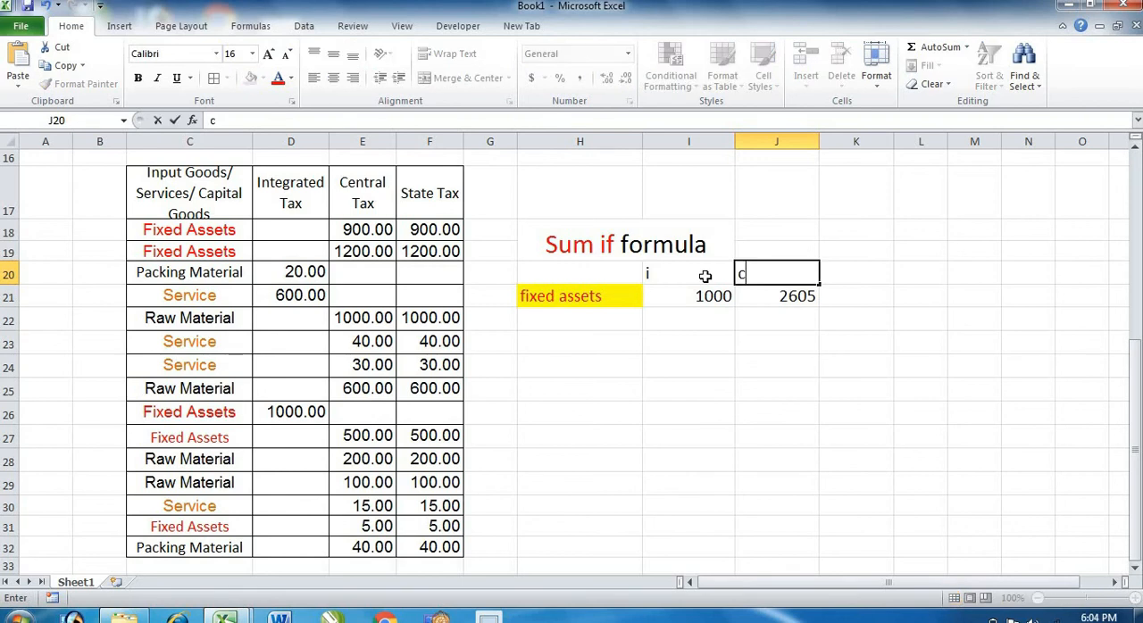
key("Tab")
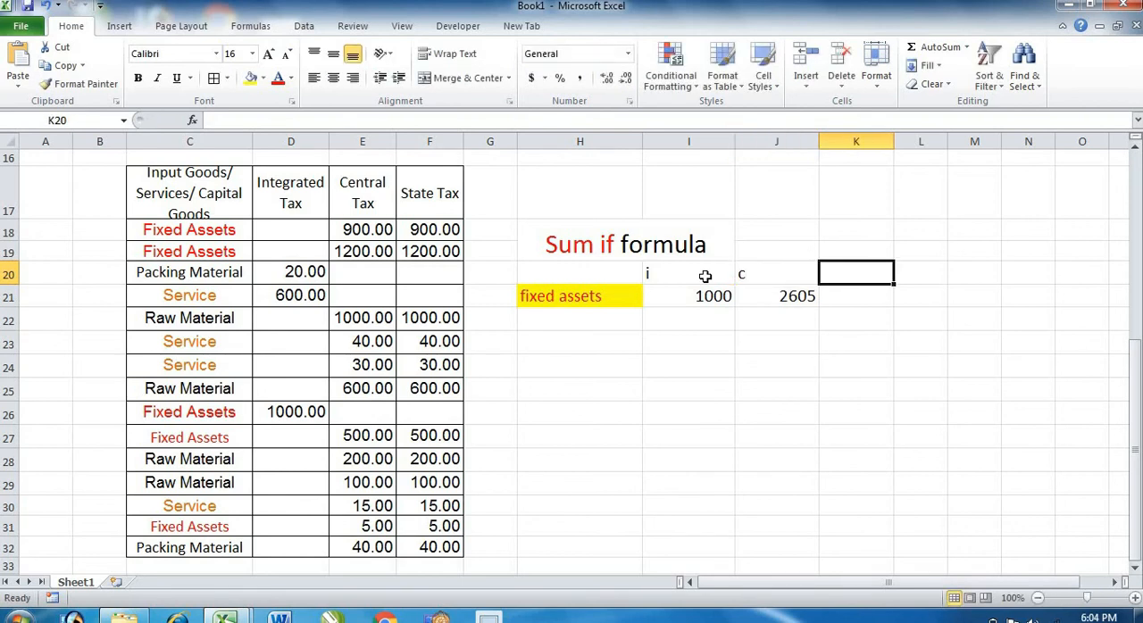
type("s")
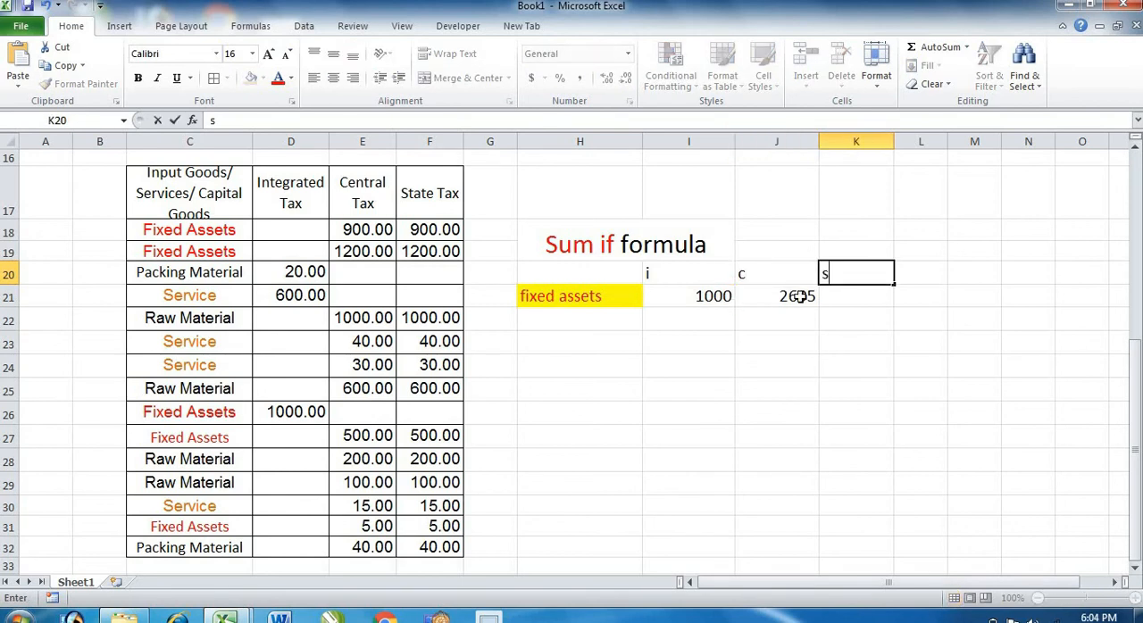
left_click(840, 298)
Copy the SUMIF formula text from J21 into K21, keeping its references unchanged.
left_click(804, 299)
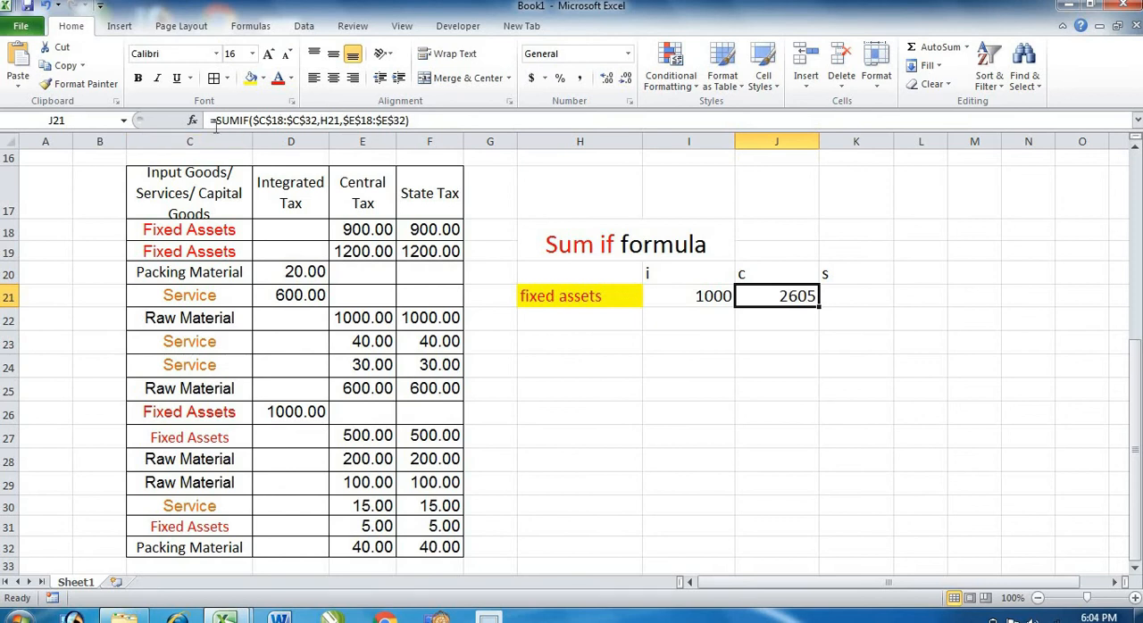
left_click_drag(215, 123, 406, 125)
key("ctrl+c")
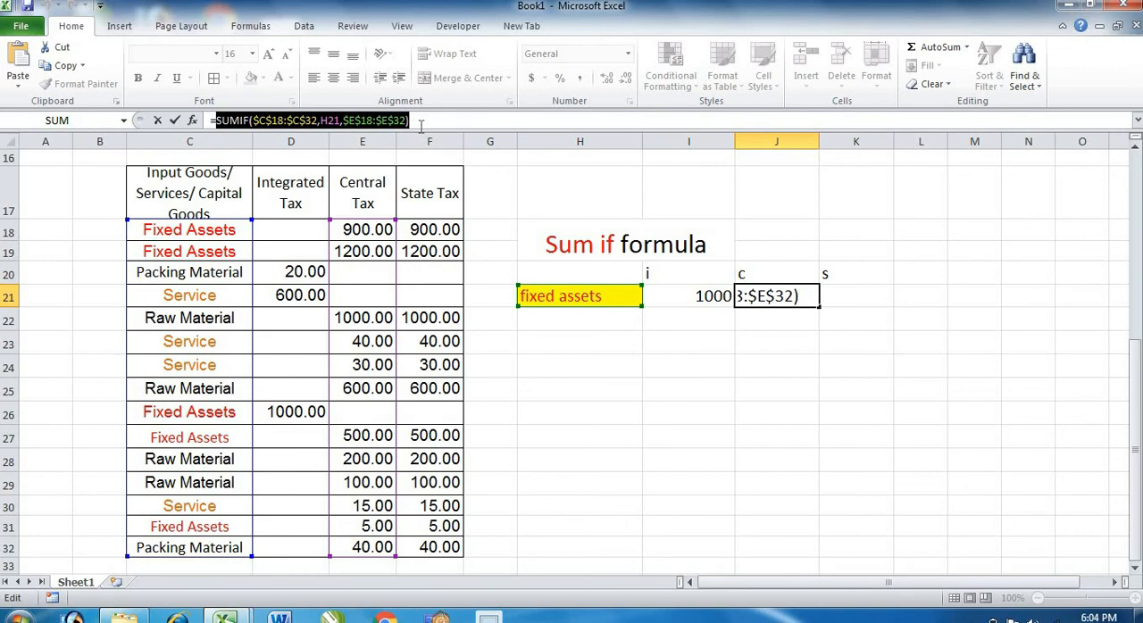
left_click(419, 125)
left_click(837, 301)
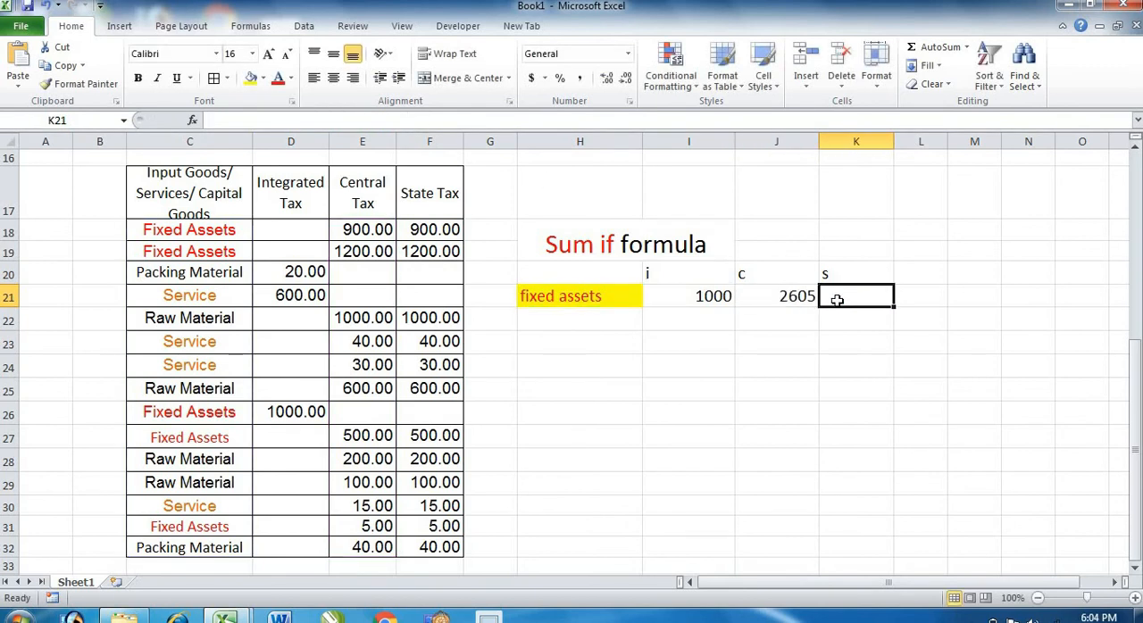
type("=")
key("ctrl+v")
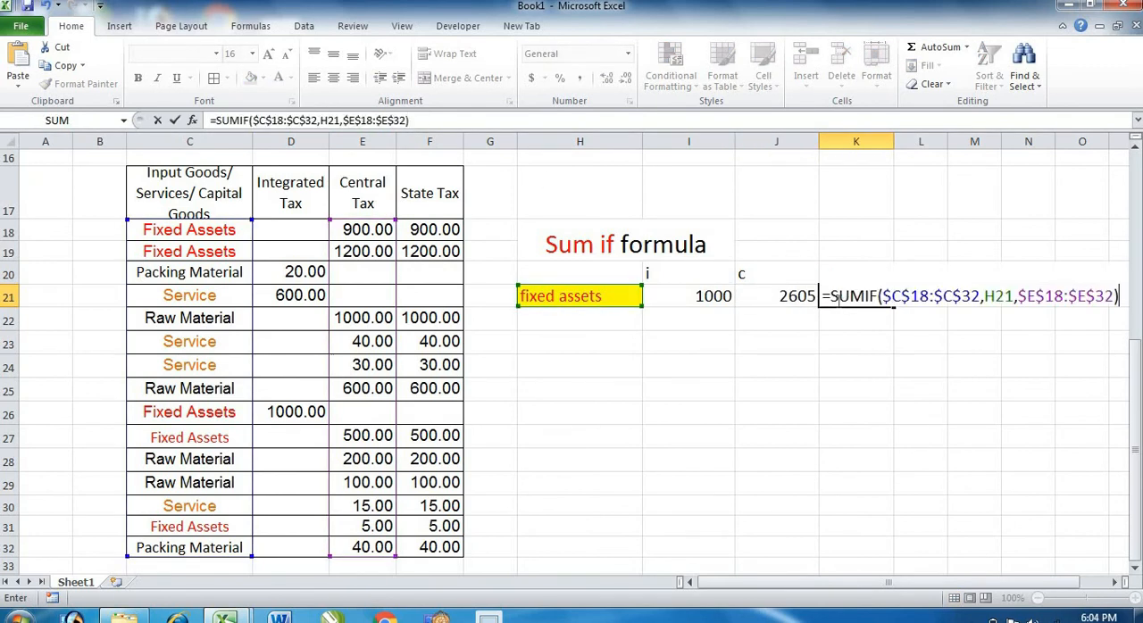
Remove the Central Tax sum range $E$18:$E$32 from the SUMIF formula in K21.
left_click(1114, 297)
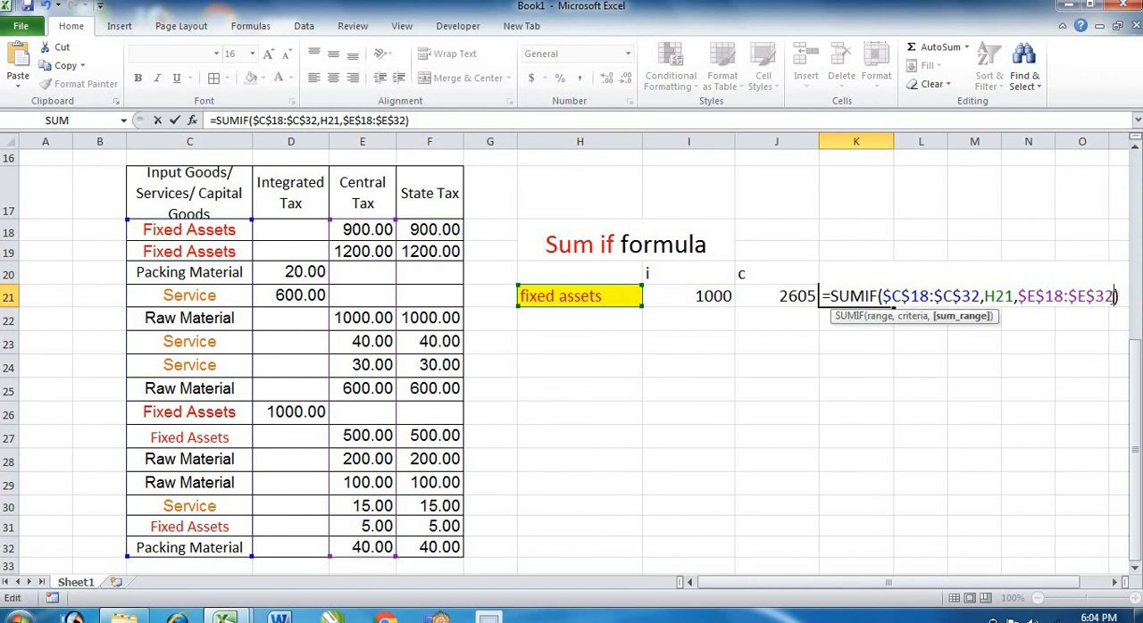
key("BackSpace")
key("BackSpace")
key("BackSpace")
key("BackSpace")
key("BackSpace")
key("BackSpace")
key("BackSpace")
key("BackSpace")
key("BackSpace")
key("BackSpace")
key("BackSpace")
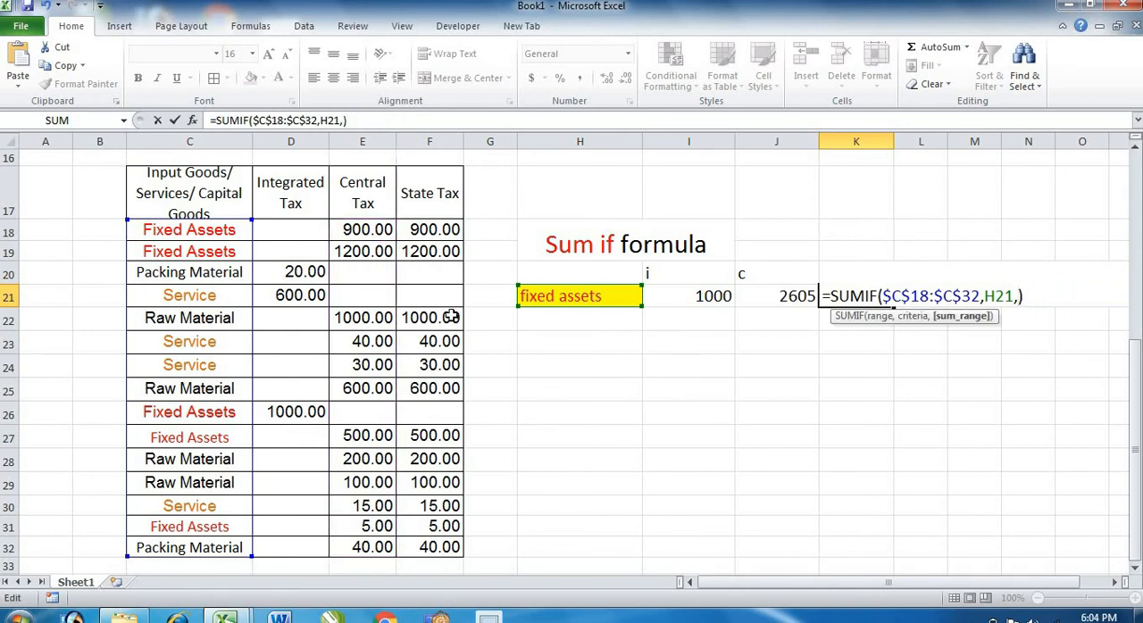
left_click_drag(442, 230, 432, 565)
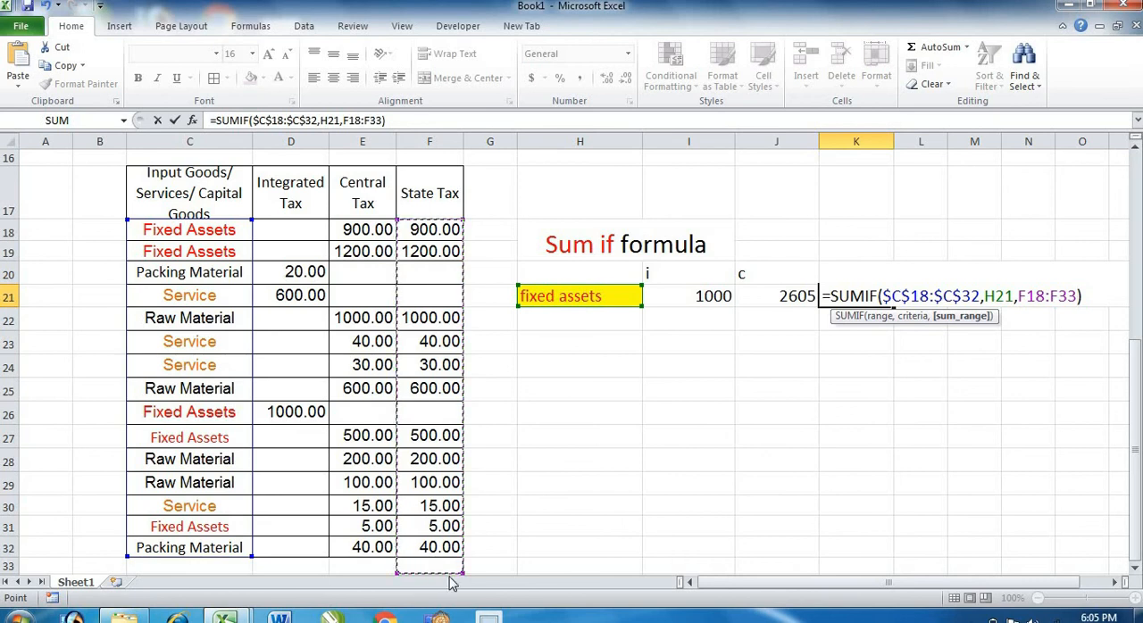
left_click(466, 570)
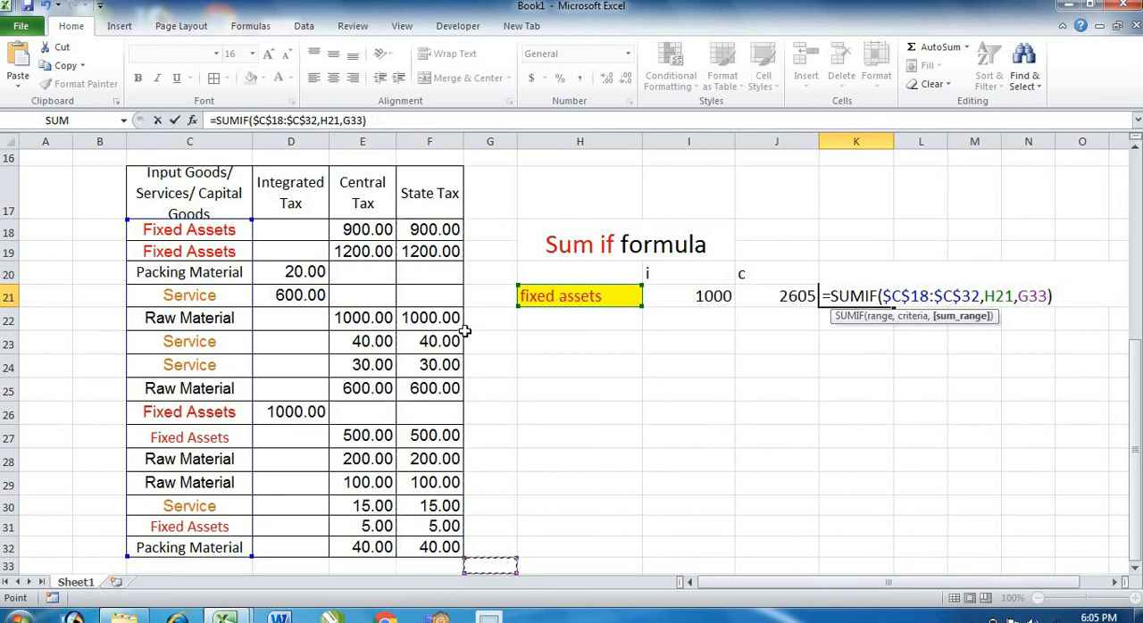
key("BackSpace")
key("BackSpace")
key("BackSpace")
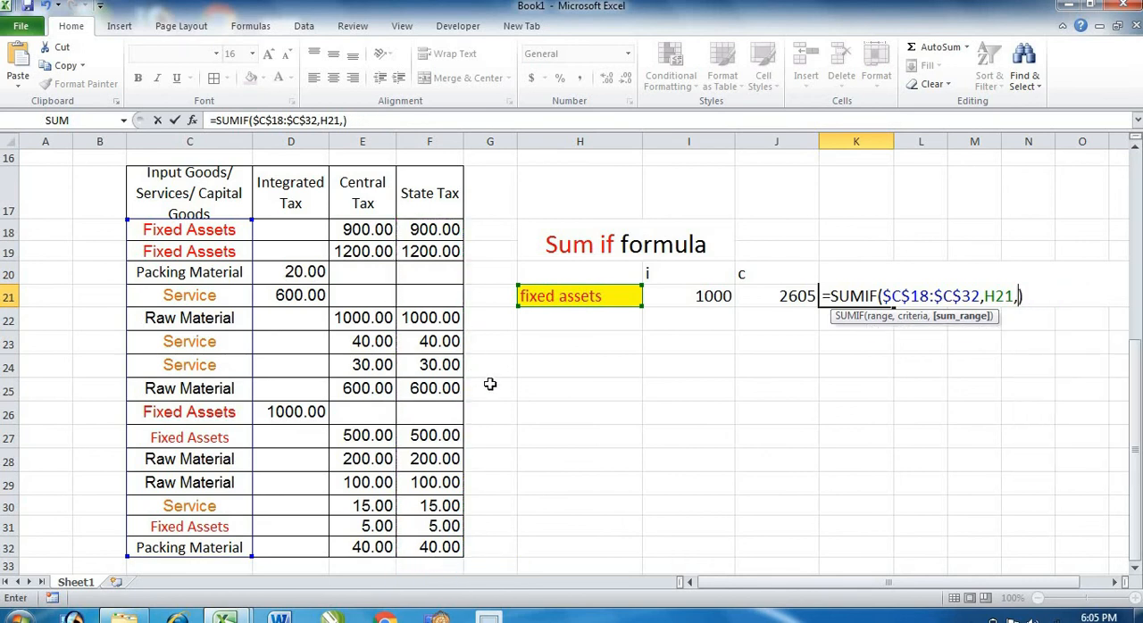
Use the State Tax amounts as the sum range in the K21 formula, as absolute reference $F$18:$F$32.
left_click_drag(445, 230, 432, 544)
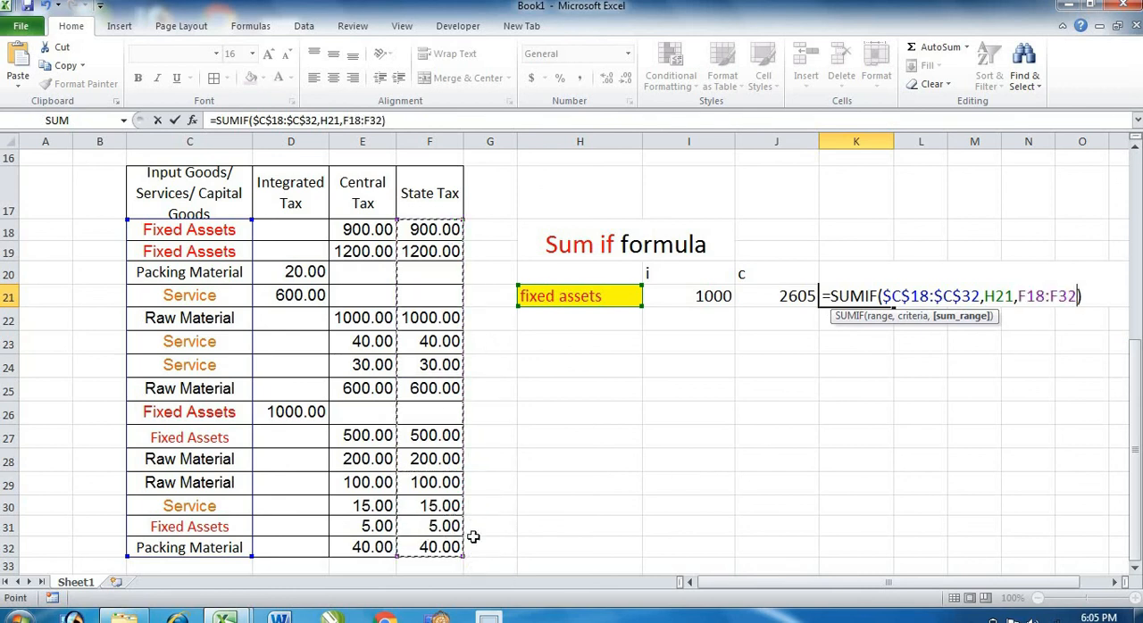
key("F4")
key("Return")
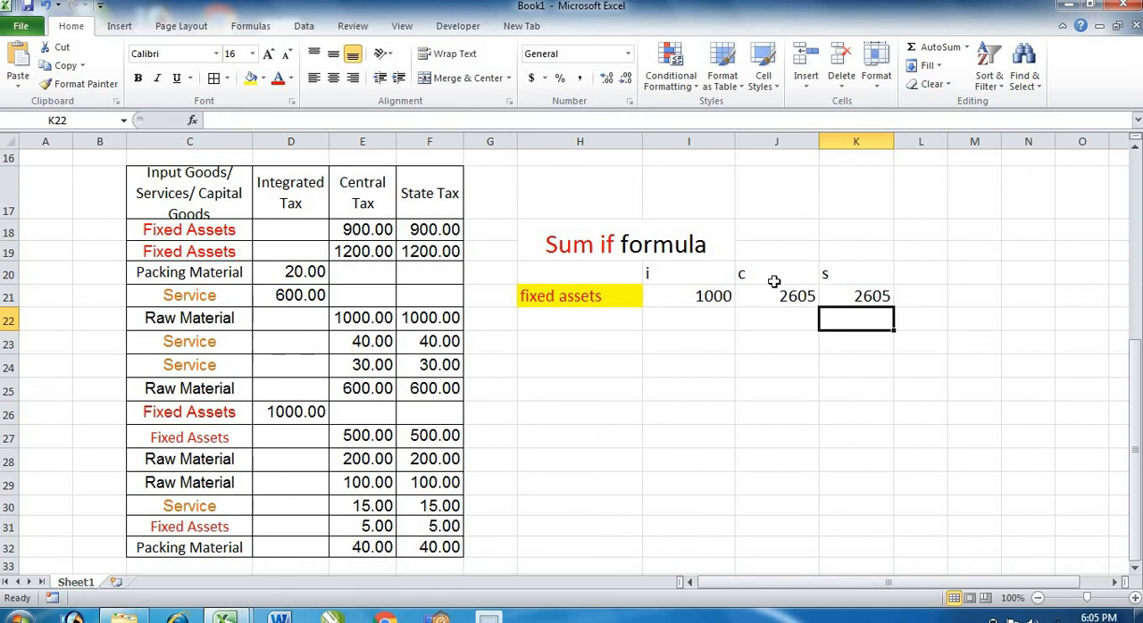
Change the goods category in the criteria cell H21 to "service".
left_click(549, 300)
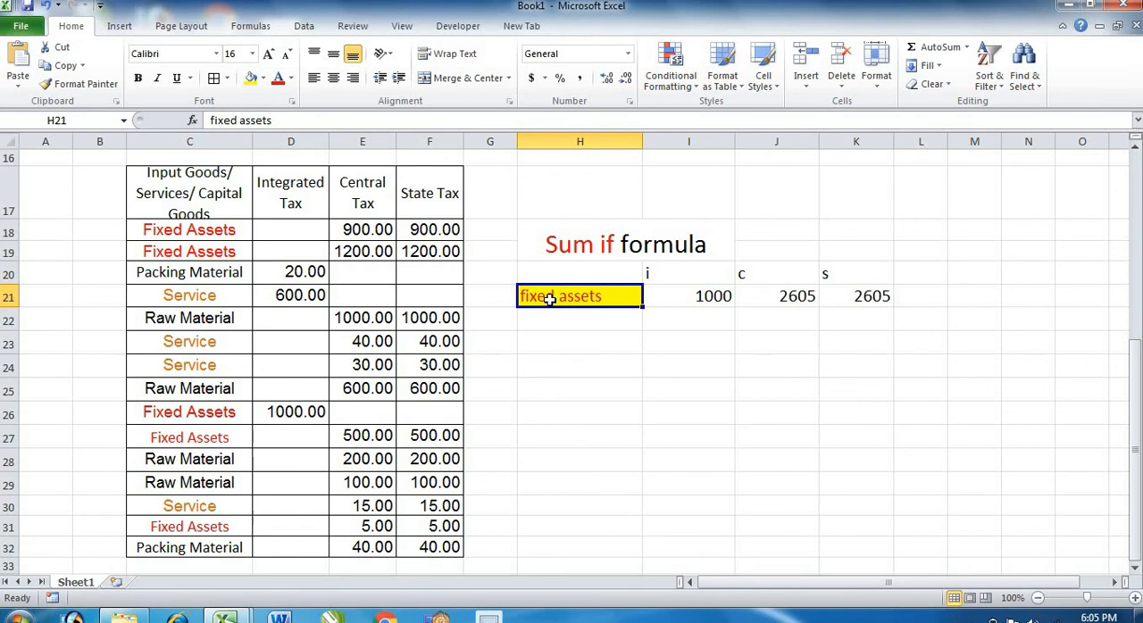
type("se")
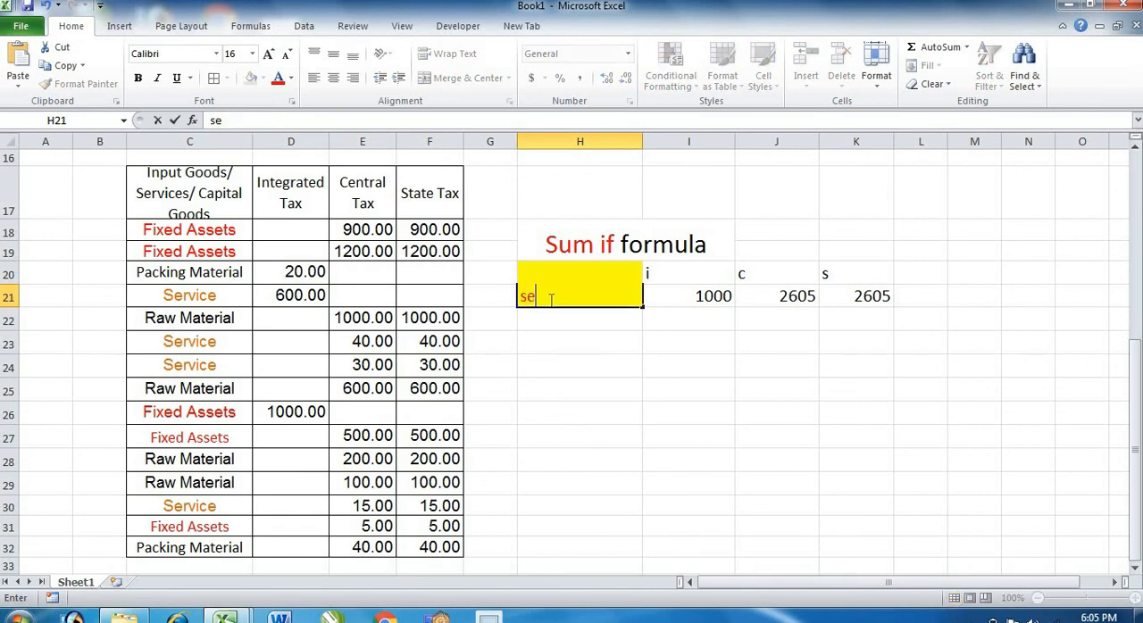
type("rvice")
key("Return")
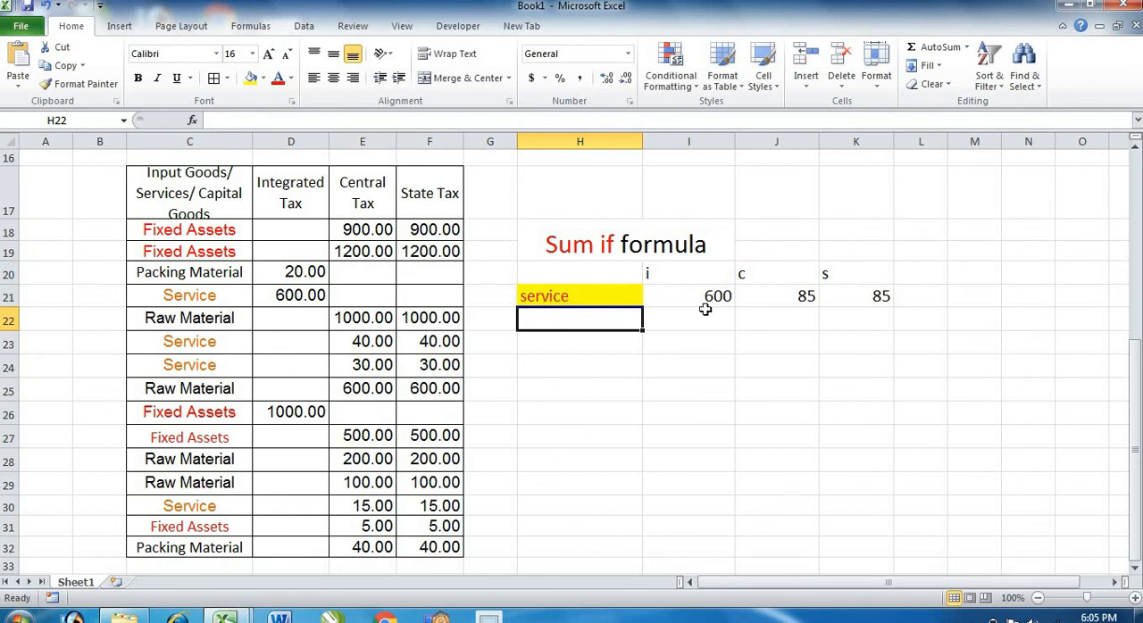